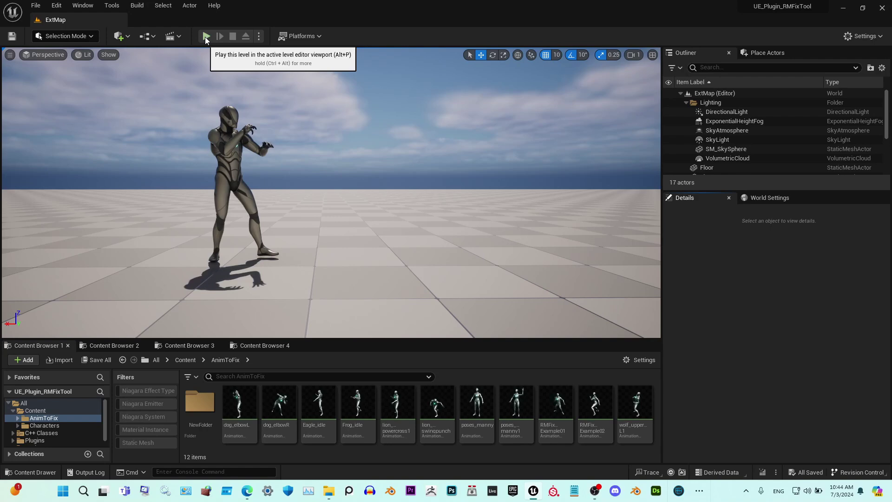
# - Test-play the level briefly, then stop the preview
pyautogui.click(207, 37)
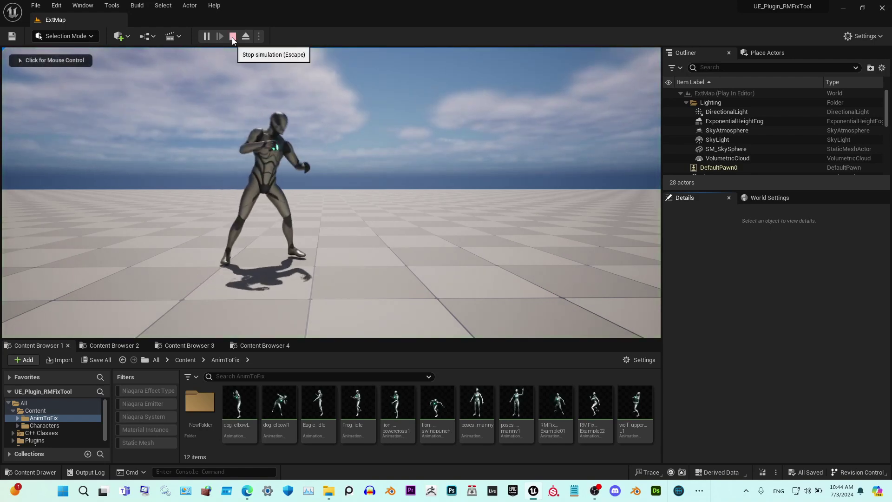
pyautogui.click(232, 36)
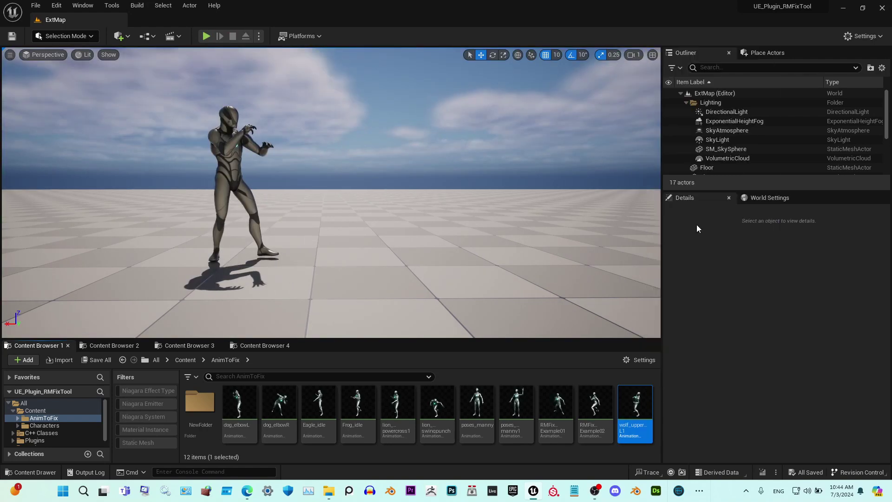
# - Open wolf_uppercutL2 in the Anim Mod Tool and enable Blend with other
pyautogui.rightClick(252, 418)
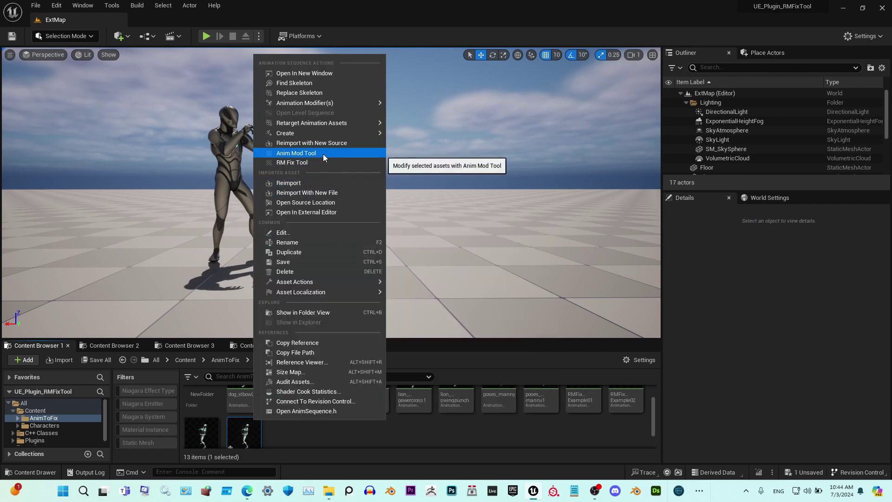
pyautogui.click(323, 154)
pyautogui.click(59, 245)
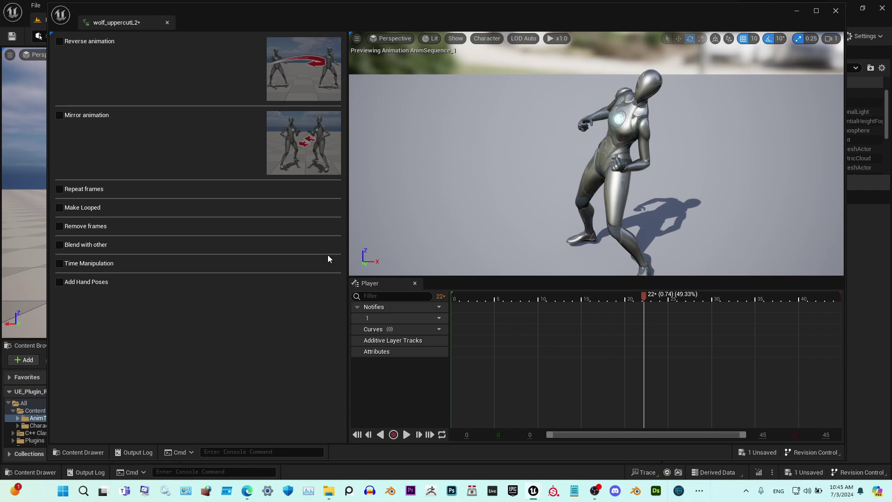
# - Blend with dog_elbowR as the target over 45 frames, holding a static frame
pyautogui.click(327, 254)
pyautogui.click(390, 168)
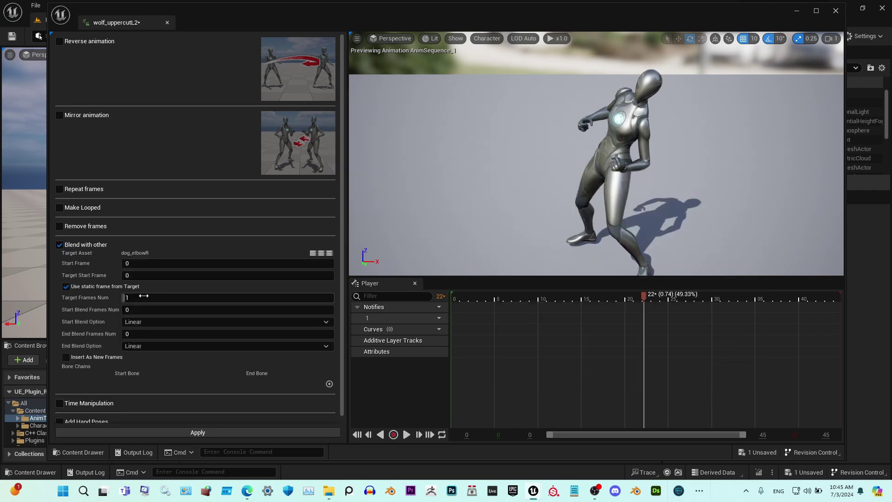
pyautogui.moveTo(145, 297); pyautogui.dragTo(492, 298)
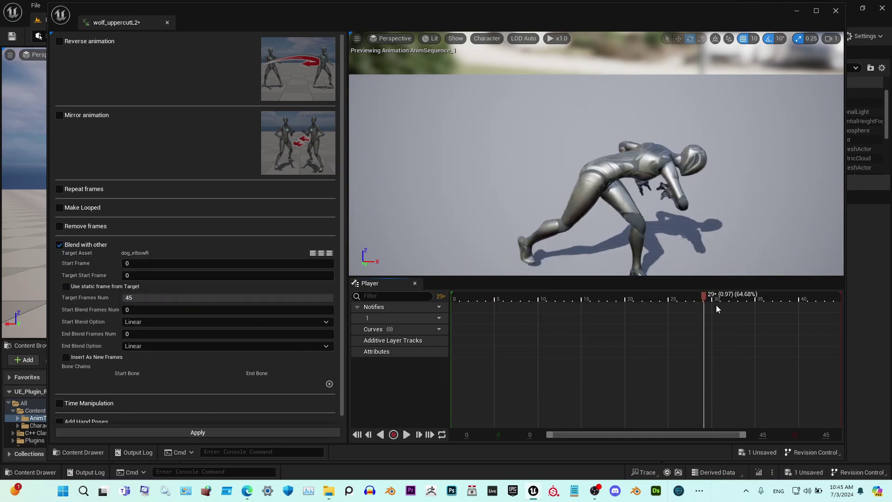
pyautogui.scroll(-1, 283, 323)
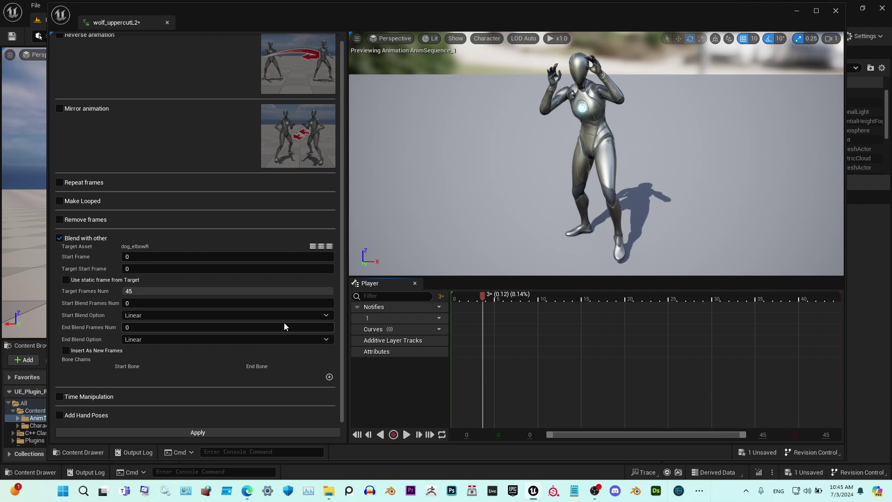
pyautogui.click(65, 280)
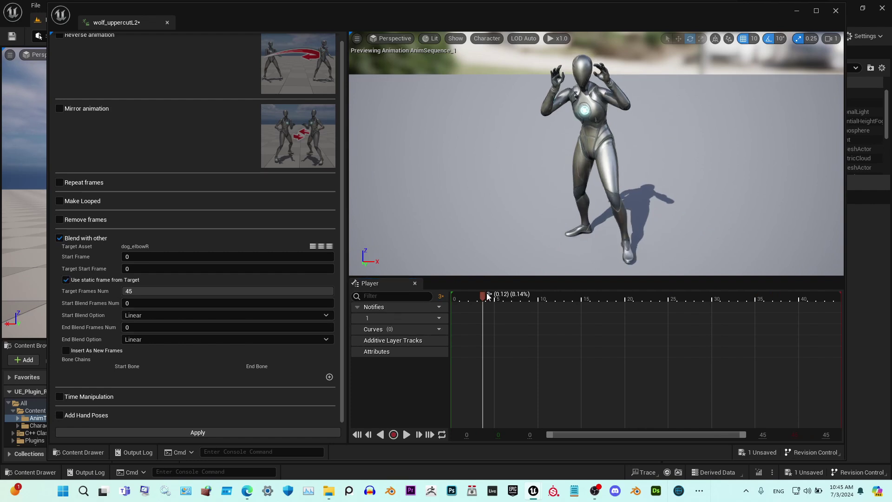
# - Scrub the preview and settle the target start frame at 7
pyautogui.moveTo(486, 293); pyautogui.dragTo(616, 300)
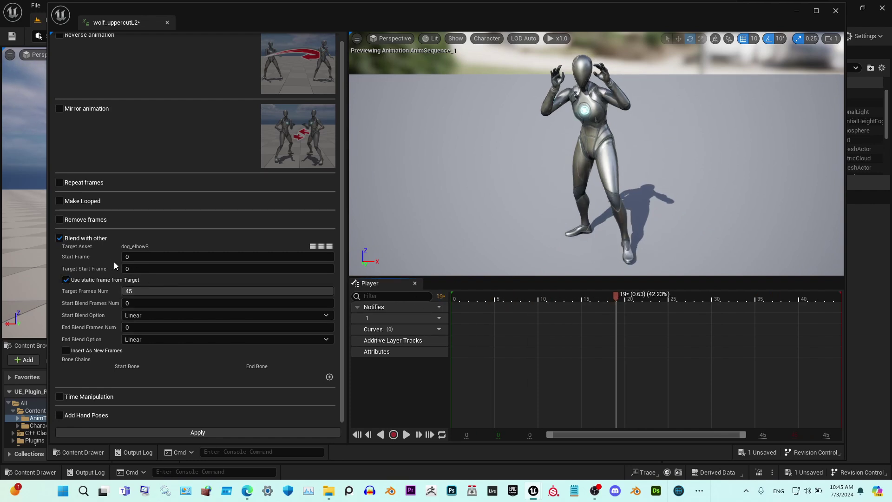
pyautogui.moveTo(139, 268); pyautogui.dragTo(219, 268)
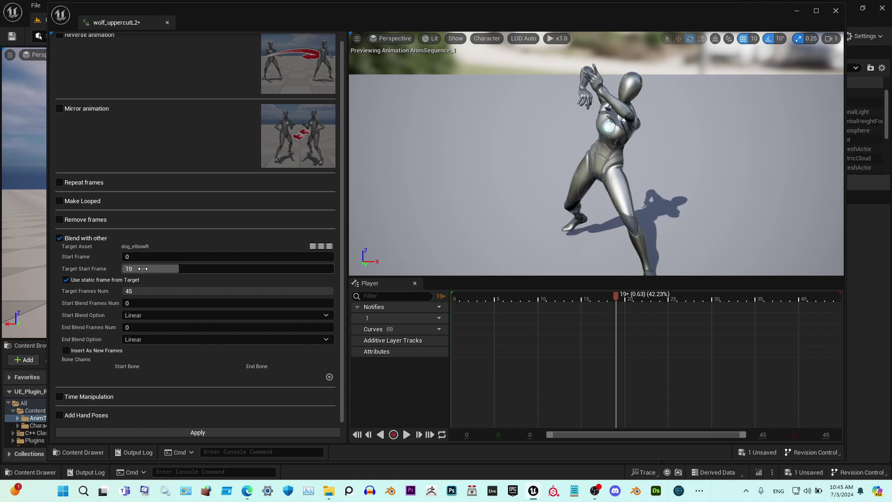
pyautogui.moveTo(507, 297); pyautogui.dragTo(520, 296)
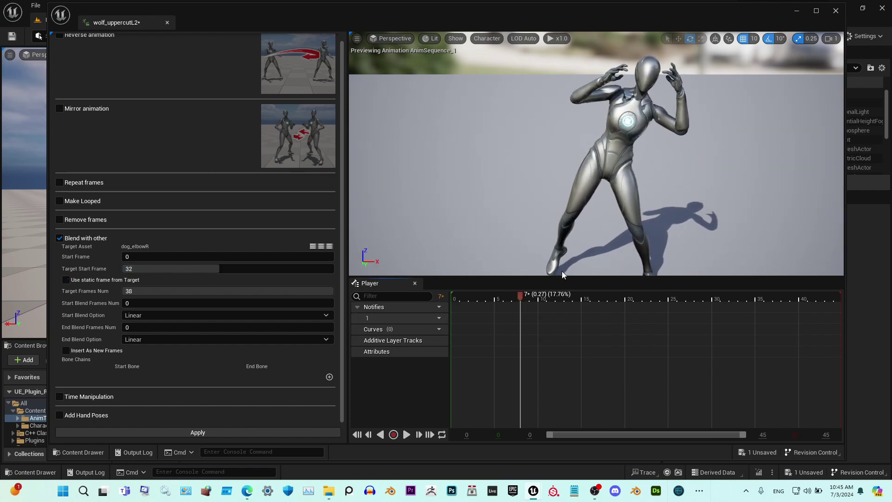
pyautogui.click(66, 279)
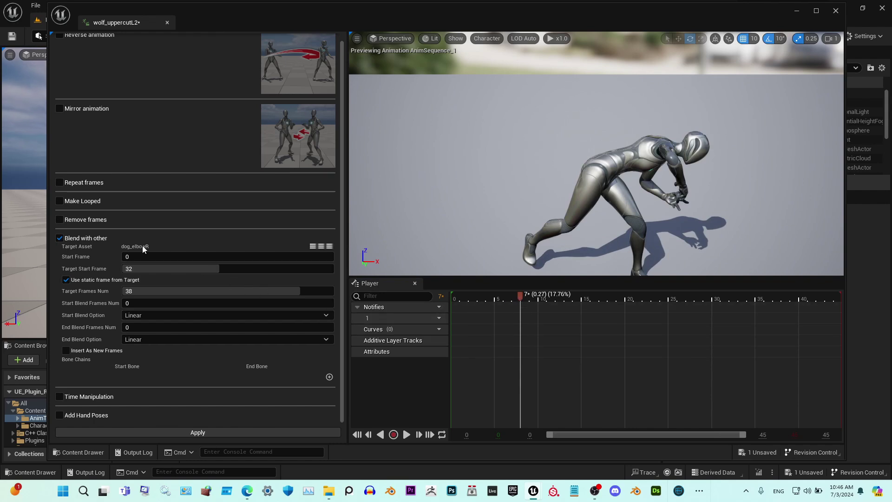
pyautogui.moveTo(144, 269); pyautogui.dragTo(133, 268)
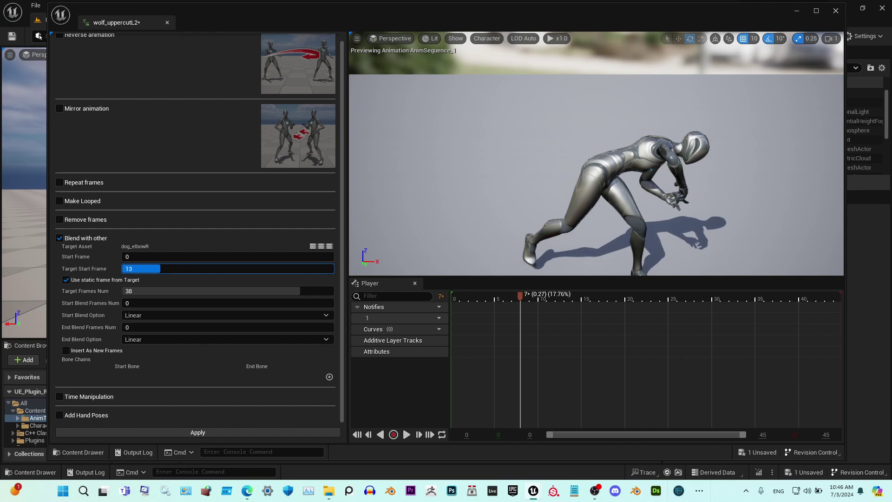
pyautogui.write('7')
pyautogui.press('Return')
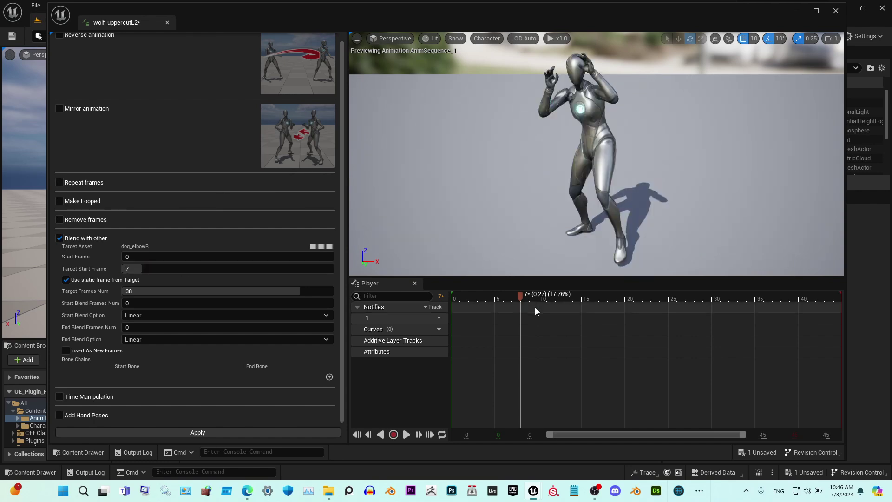
# - Add a bone chain starting at spine_01
pyautogui.click(330, 377)
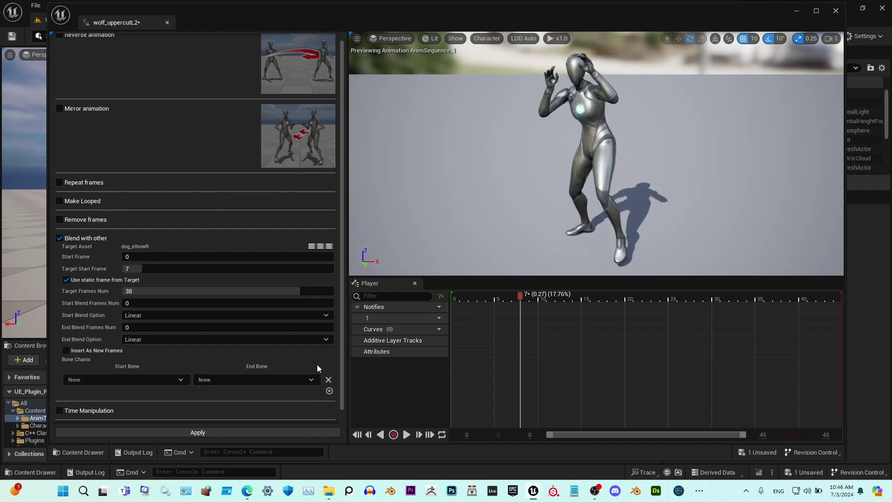
pyautogui.click(180, 380)
pyautogui.click(102, 169)
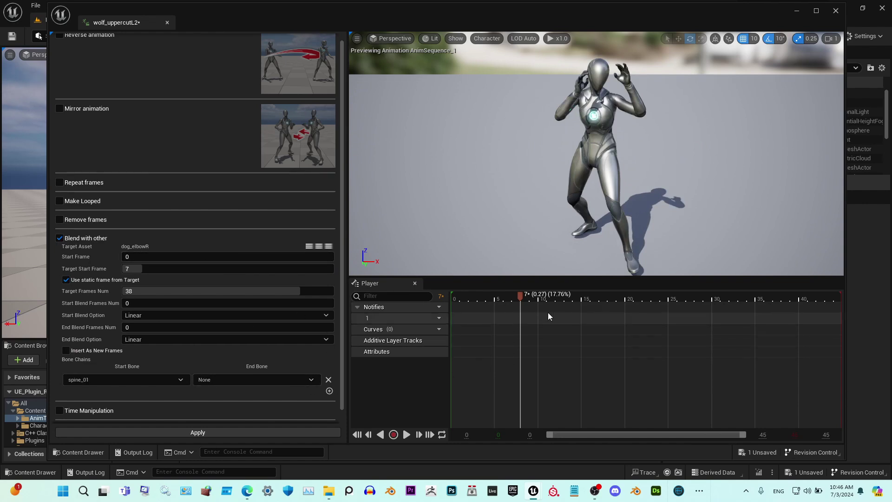
# - Scrub the blended motion, setting target start frame 23 and frame count 45
pyautogui.moveTo(520, 299)
pyautogui.mouseDown()
pyautogui.moveTo(733, 307)
pyautogui.moveTo(570, 301)
pyautogui.mouseUp()
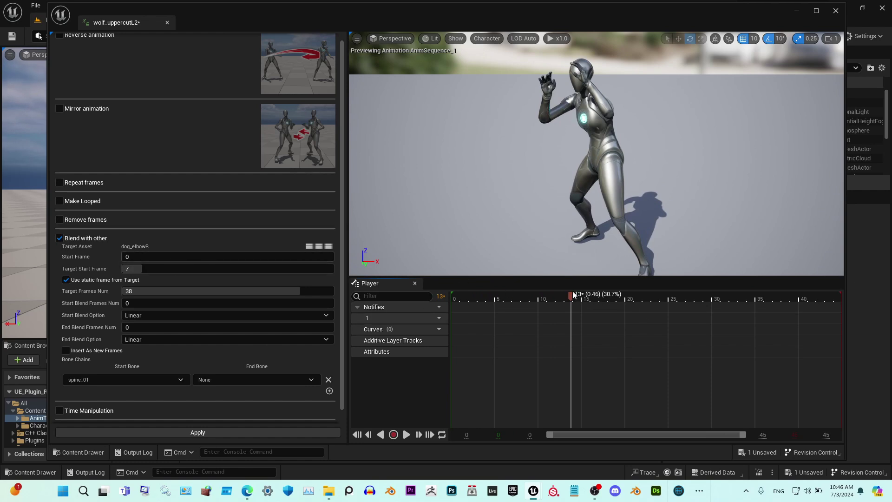
pyautogui.moveTo(571, 301)
pyautogui.mouseDown()
pyautogui.moveTo(621, 299)
pyautogui.moveTo(495, 299)
pyautogui.mouseUp()
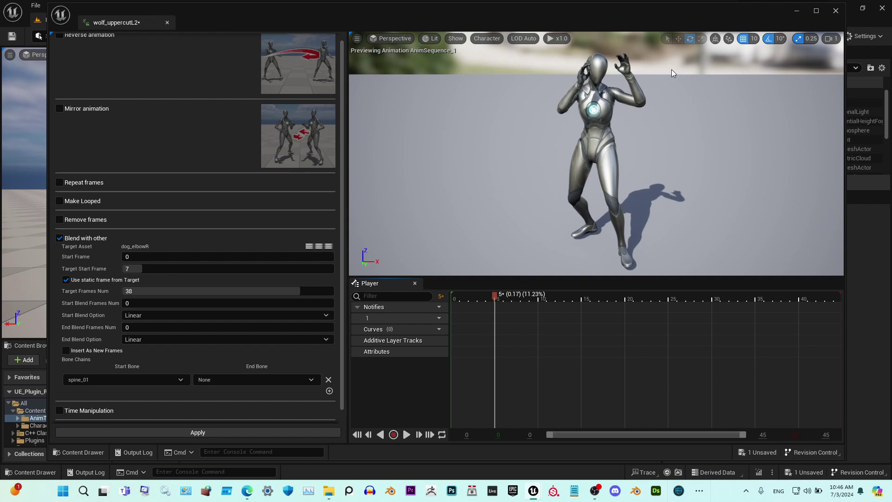
pyautogui.moveTo(209, 269)
pyautogui.mouseDown()
pyautogui.moveTo(231, 268)
pyautogui.moveTo(191, 268)
pyautogui.mouseUp()
pyautogui.moveTo(501, 295); pyautogui.dragTo(454, 296)
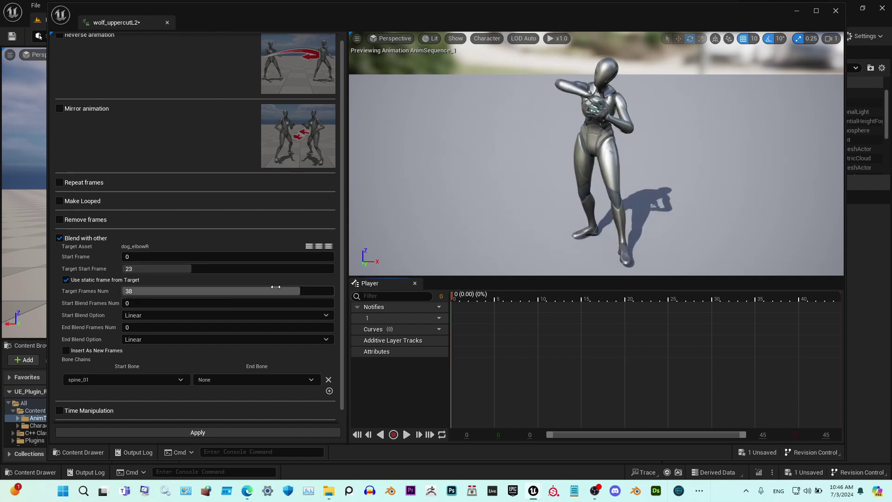
pyautogui.moveTo(175, 288)
pyautogui.mouseDown()
pyautogui.moveTo(476, 279)
pyautogui.moveTo(850, 315)
pyautogui.moveTo(463, 298)
pyautogui.mouseUp()
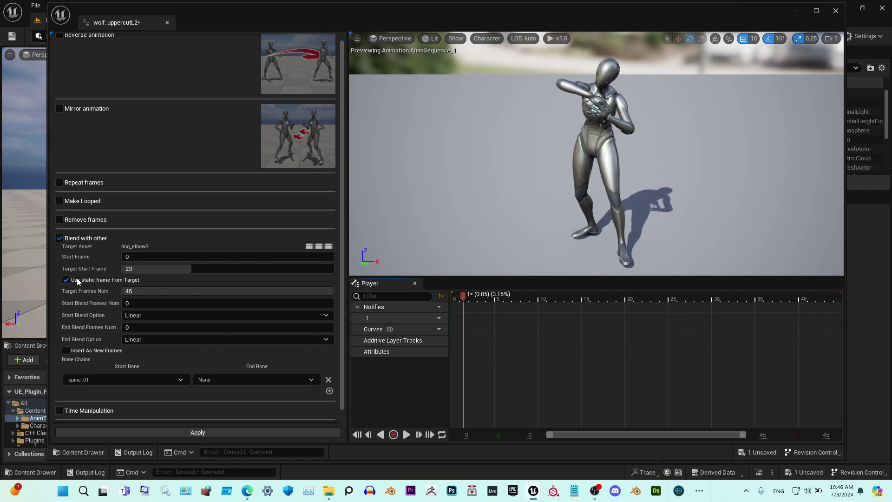
pyautogui.scroll(-1, 325, 352)
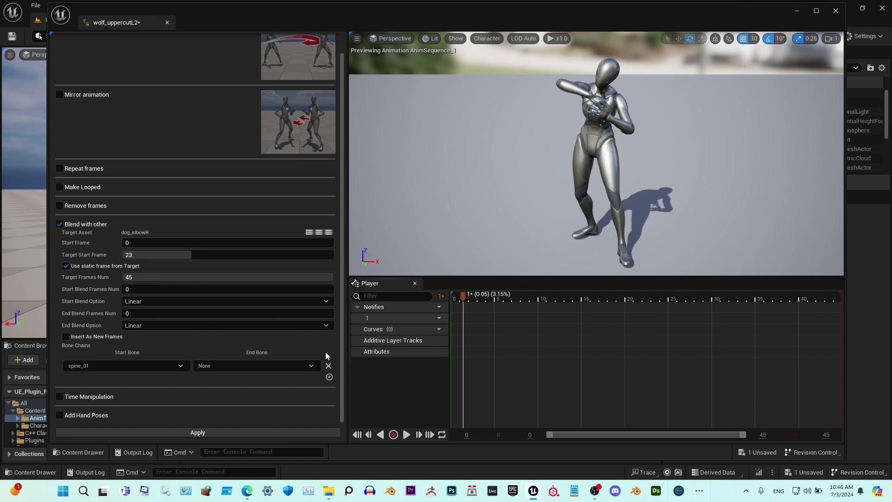
# - Enable Add Hand Poses, confirm the spine_01 start bone, and switch blending off
pyautogui.click(59, 224)
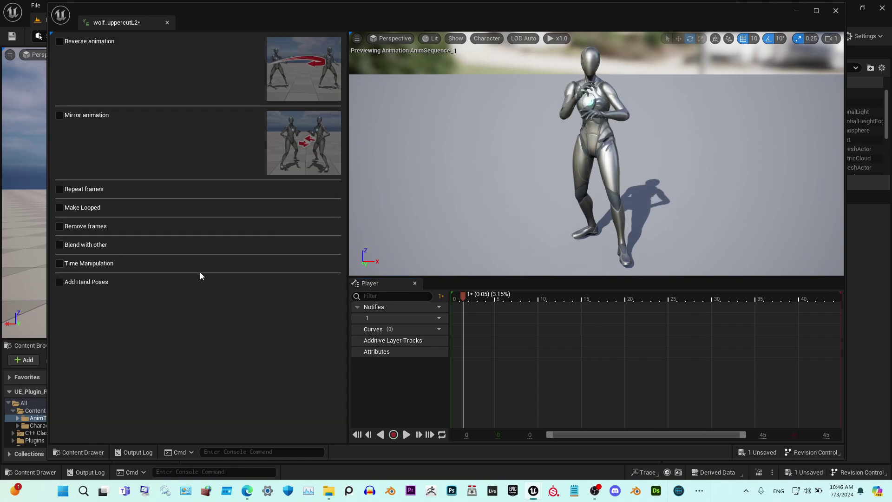
pyautogui.click(60, 282)
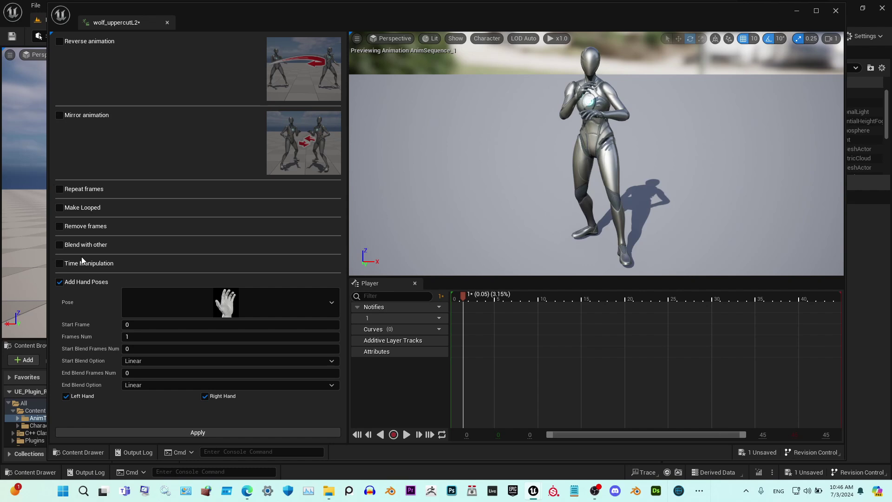
pyautogui.click(60, 245)
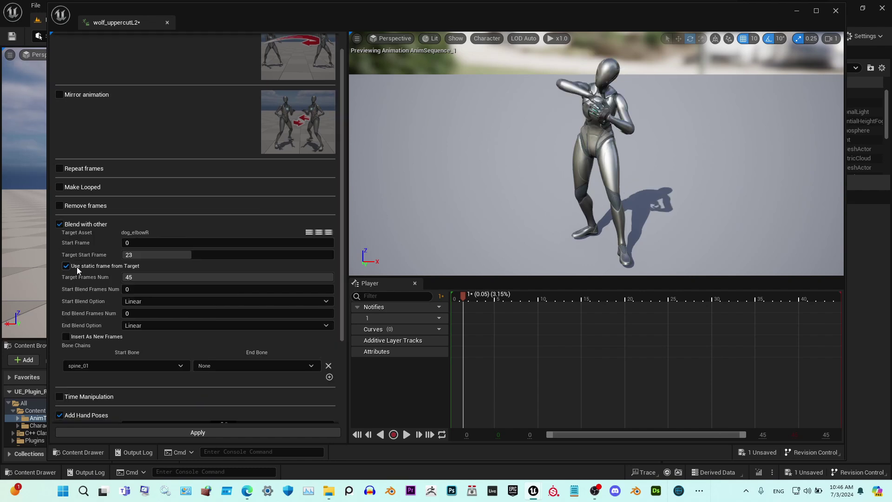
pyautogui.scroll(-1, 200, 351)
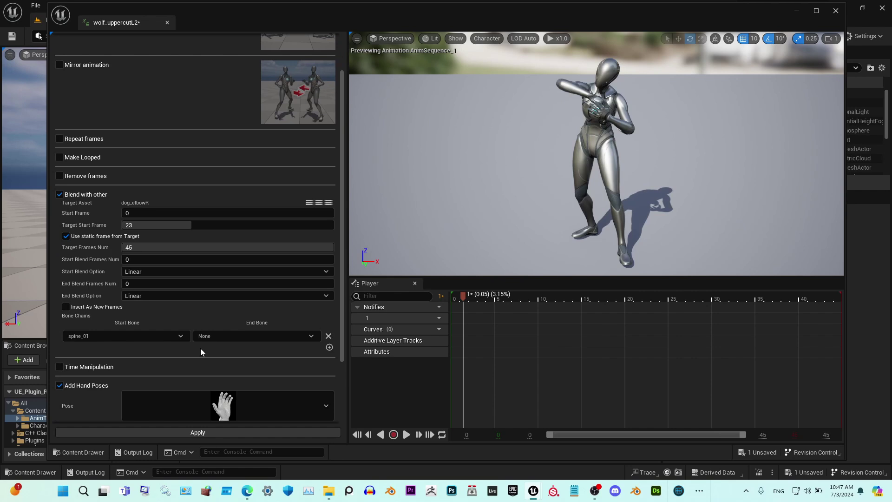
pyautogui.click(123, 335)
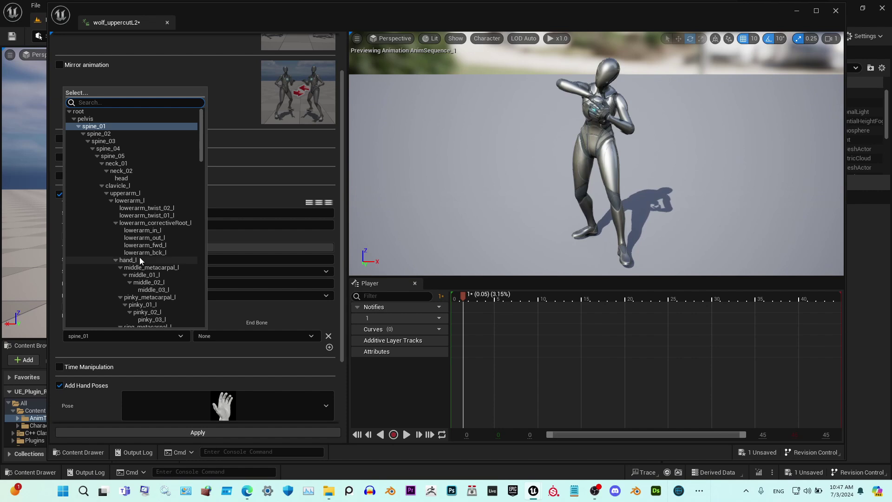
pyautogui.click(58, 197)
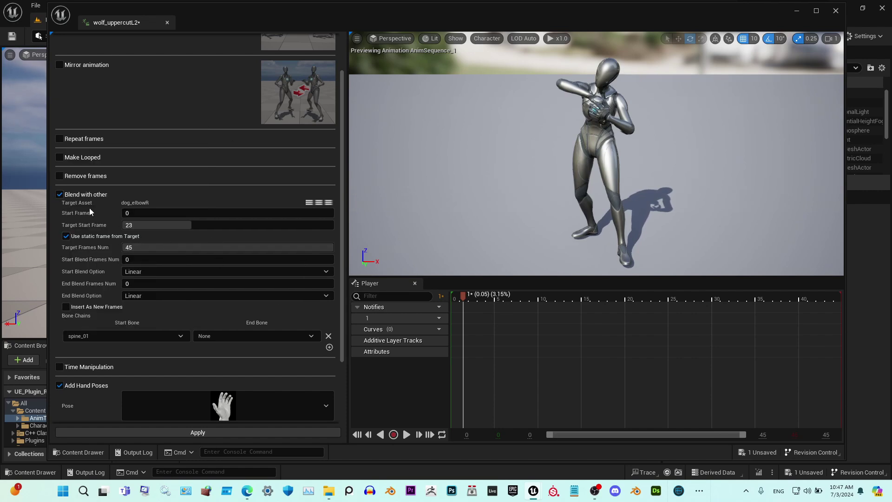
pyautogui.click(59, 194)
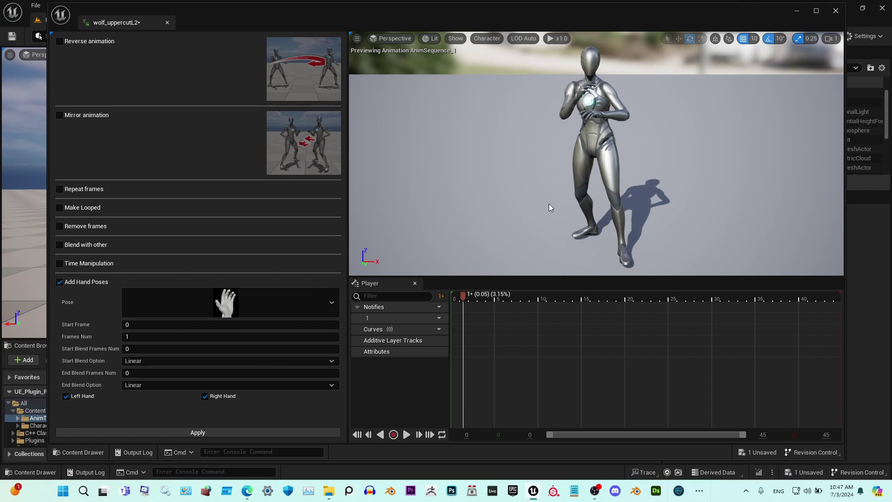
# - Choose the open-hand pose starting at frame 7, lasting 26 frames
pyautogui.moveTo(548, 204); pyautogui.dragTo(529, 209)
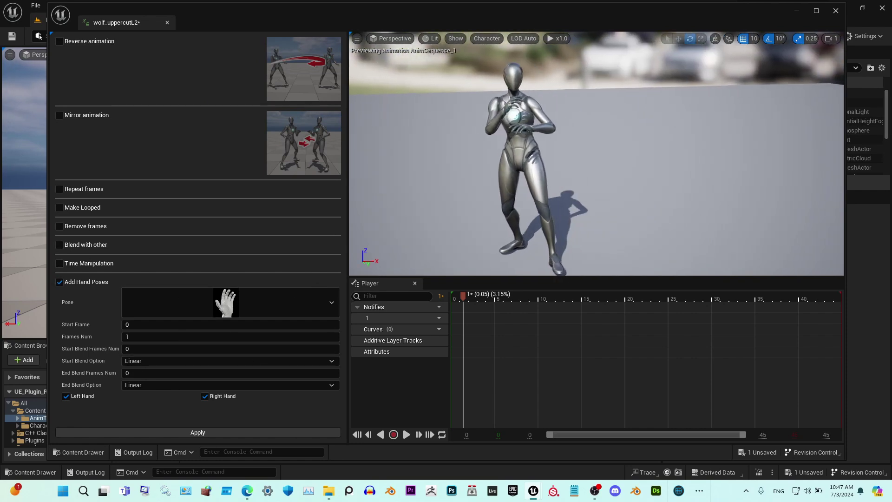
pyautogui.click(225, 301)
pyautogui.click(215, 106)
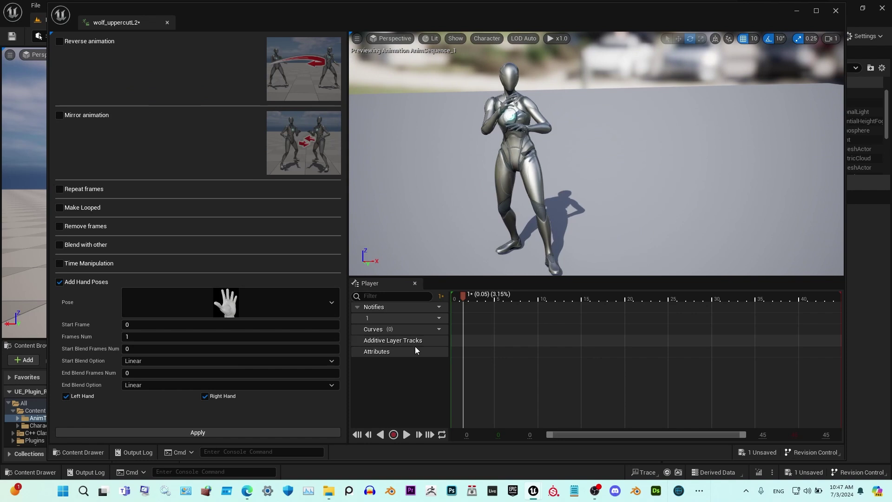
pyautogui.click(147, 325)
pyautogui.write('7')
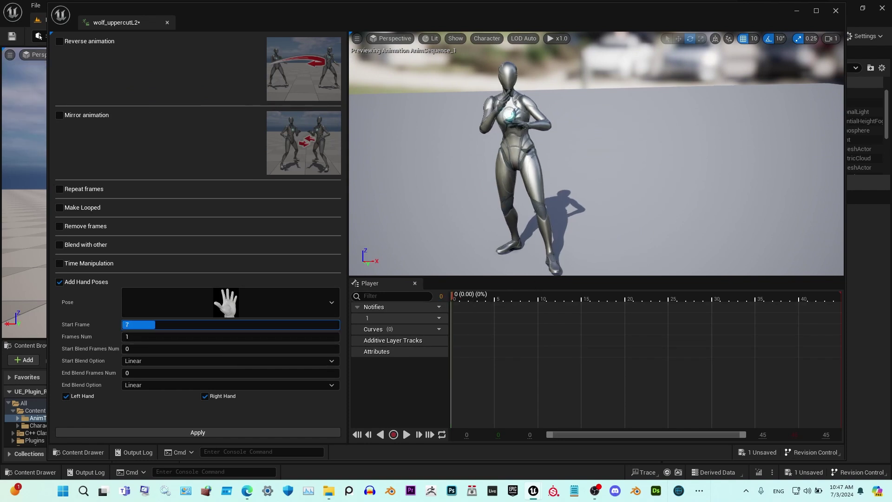
pyautogui.press('Return')
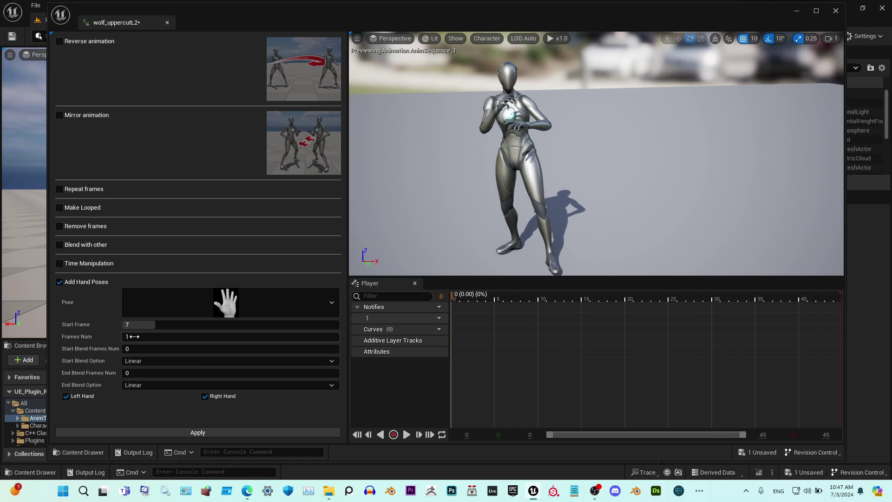
pyautogui.write('0')
pyautogui.moveTo(173, 337); pyautogui.dragTo(238, 337)
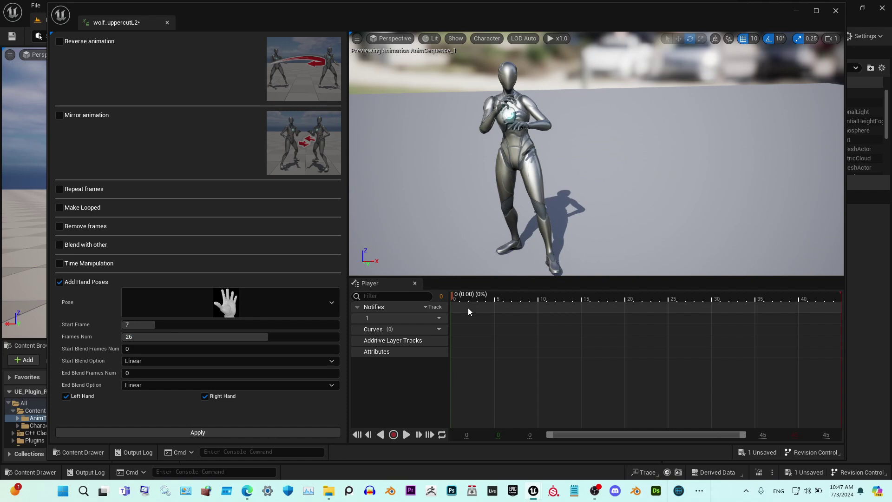
pyautogui.click(459, 296)
# - Give the hand pose 3 blend-in and 5 blend-out frames, preview, then disable hand poses
pyautogui.moveTo(459, 297)
pyautogui.mouseDown()
pyautogui.moveTo(788, 337)
pyautogui.moveTo(709, 346)
pyautogui.mouseUp()
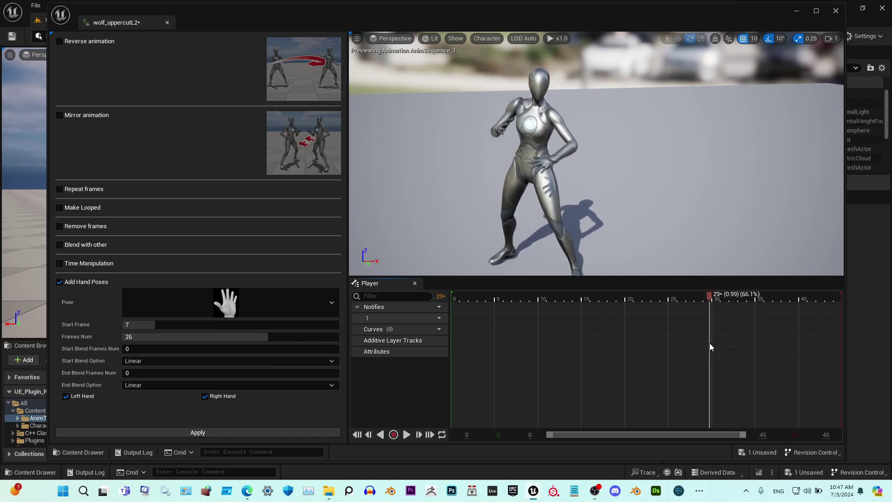
pyautogui.moveTo(155, 346)
pyautogui.mouseDown()
pyautogui.moveTo(167, 348)
pyautogui.moveTo(166, 373)
pyautogui.mouseUp()
pyautogui.press('Return')
pyautogui.click(507, 296)
pyautogui.moveTo(537, 304)
pyautogui.mouseDown()
pyautogui.moveTo(803, 326)
pyautogui.moveTo(269, 355)
pyautogui.mouseUp()
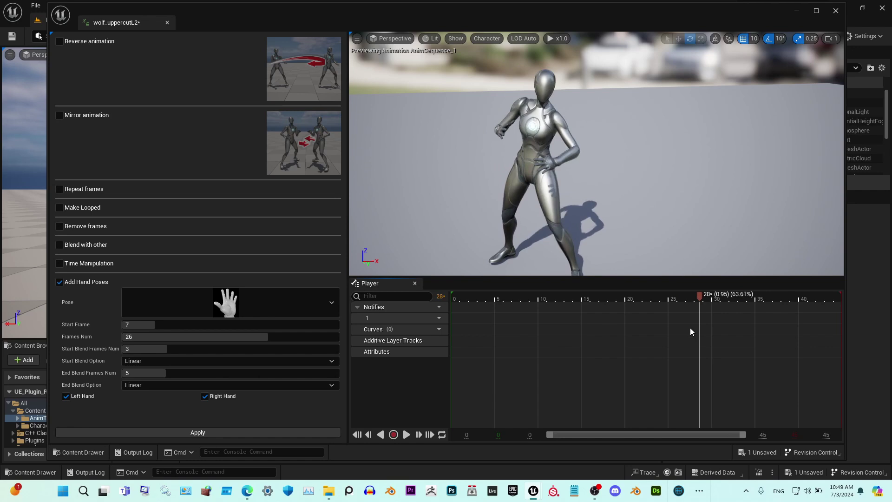
pyautogui.click(59, 281)
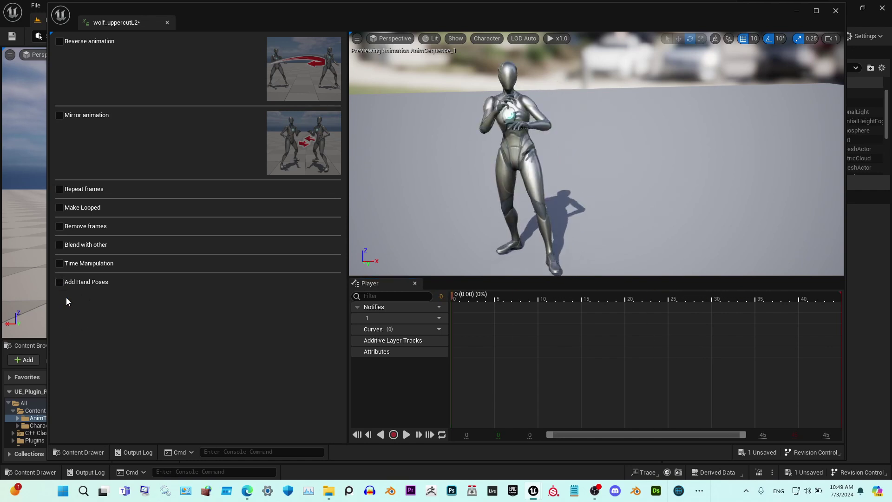
# - Enable Time Manipulation, enlarge the curve panel, and play-preview the flat speed curve
pyautogui.click(59, 264)
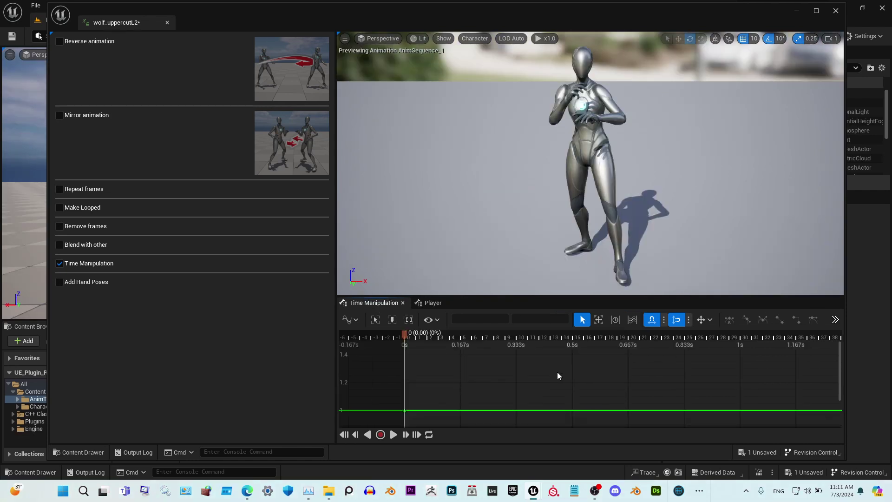
pyautogui.scroll(-3, 559, 371)
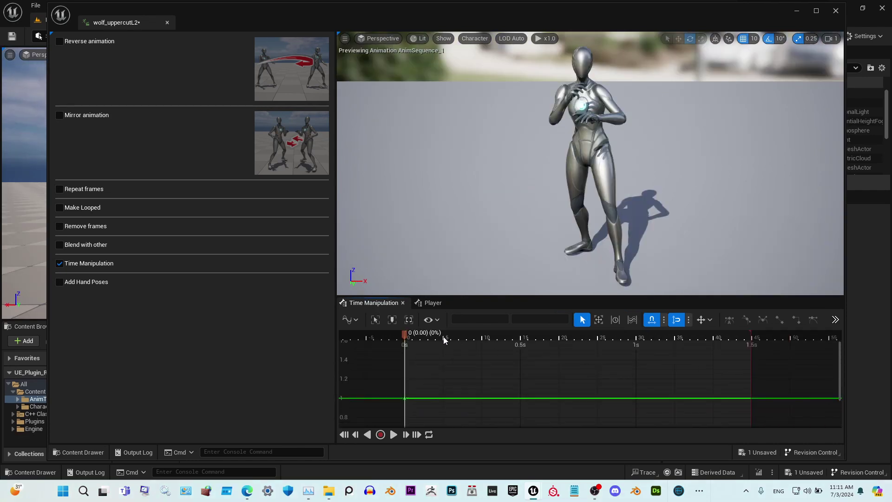
pyautogui.moveTo(443, 339); pyautogui.dragTo(467, 339)
pyautogui.moveTo(626, 296); pyautogui.dragTo(626, 287)
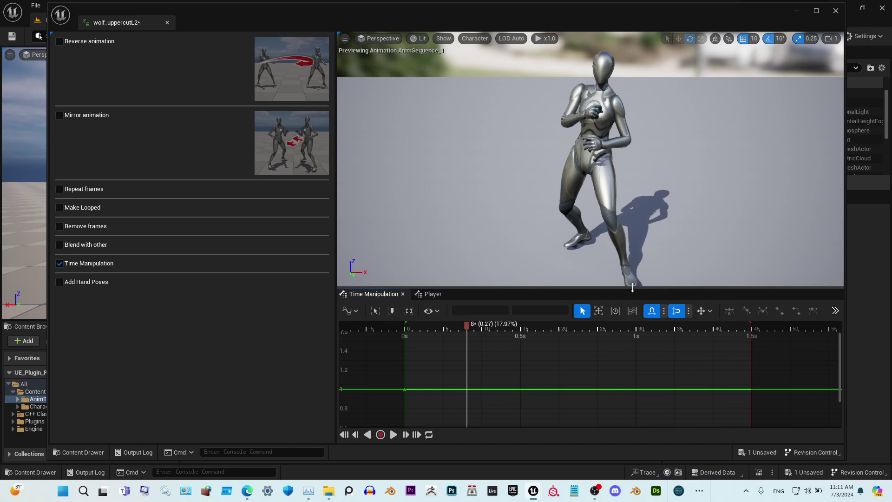
pyautogui.moveTo(467, 331); pyautogui.dragTo(471, 331)
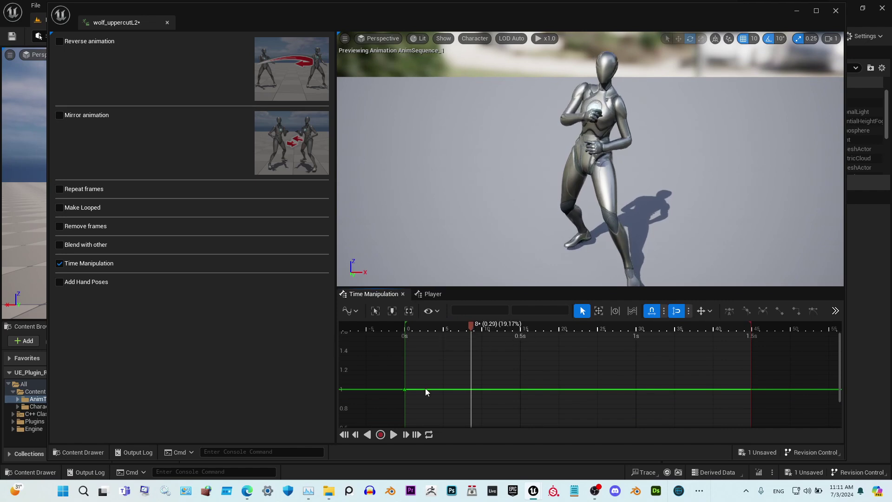
pyautogui.click(393, 437)
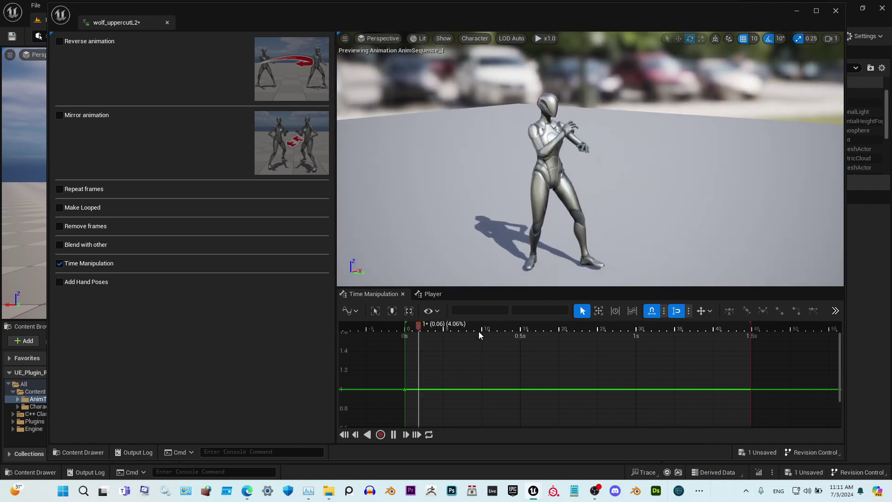
pyautogui.click(394, 440)
pyautogui.moveTo(515, 328); pyautogui.dragTo(523, 328)
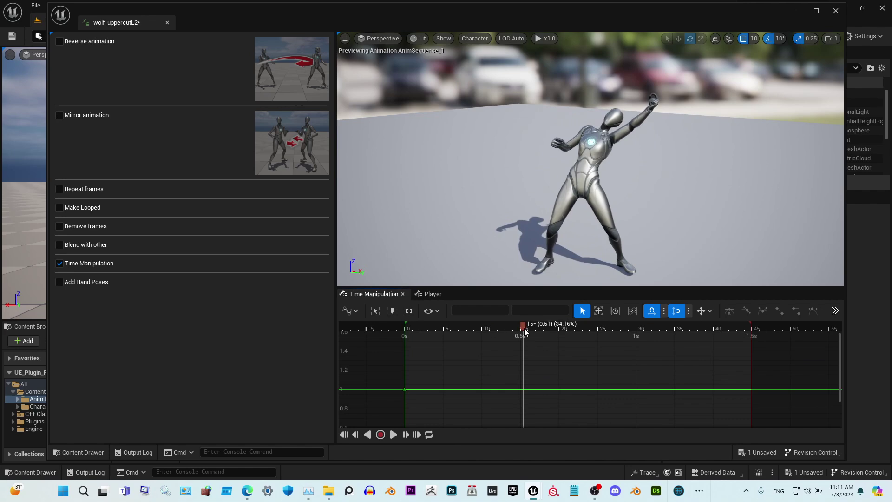
# - Add speed-curve keys near 0.53, 0.17, 0.9 and 0.6 seconds
pyautogui.middleClick(525, 387)
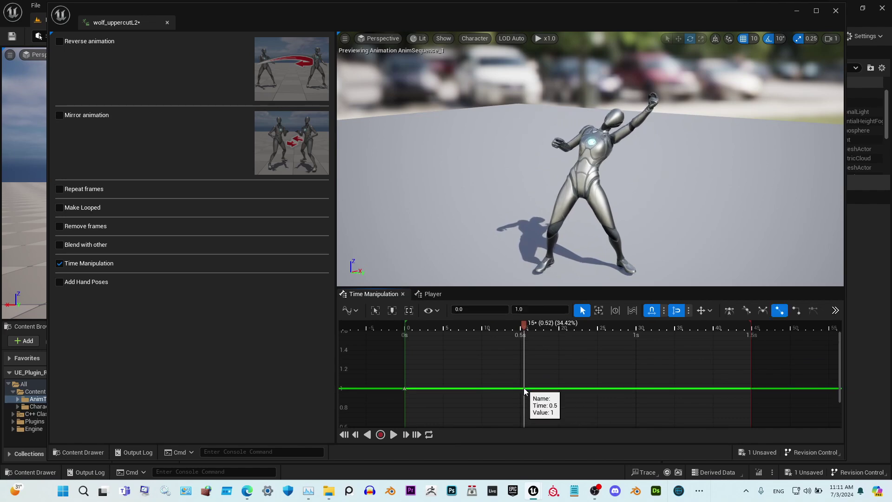
pyautogui.press('Left')
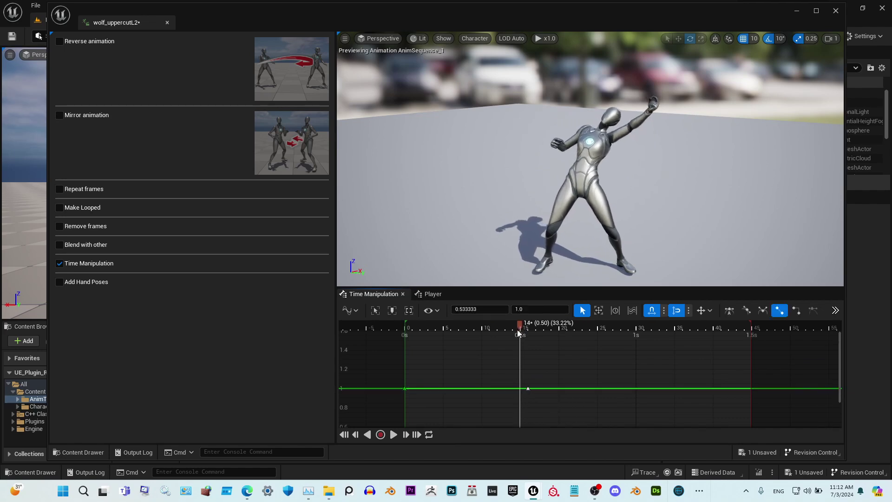
pyautogui.press('Left')
pyautogui.middleClick(444, 387)
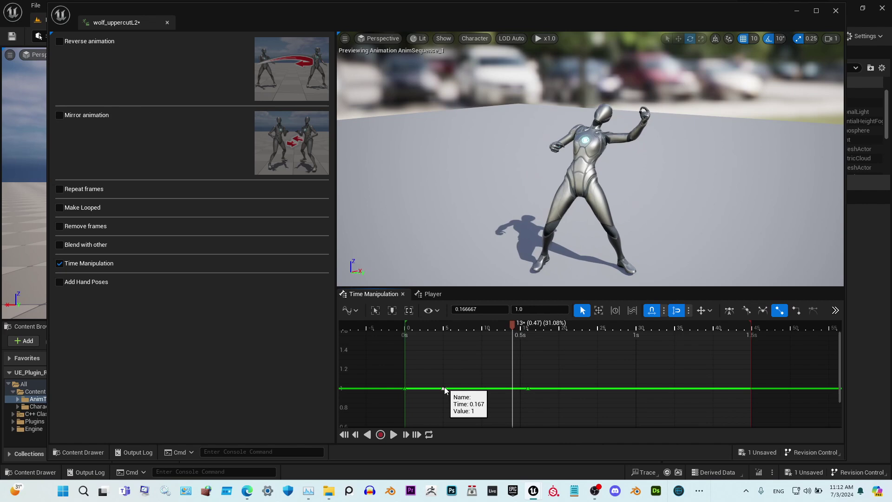
pyautogui.middleClick(612, 387)
pyautogui.middleClick(543, 388)
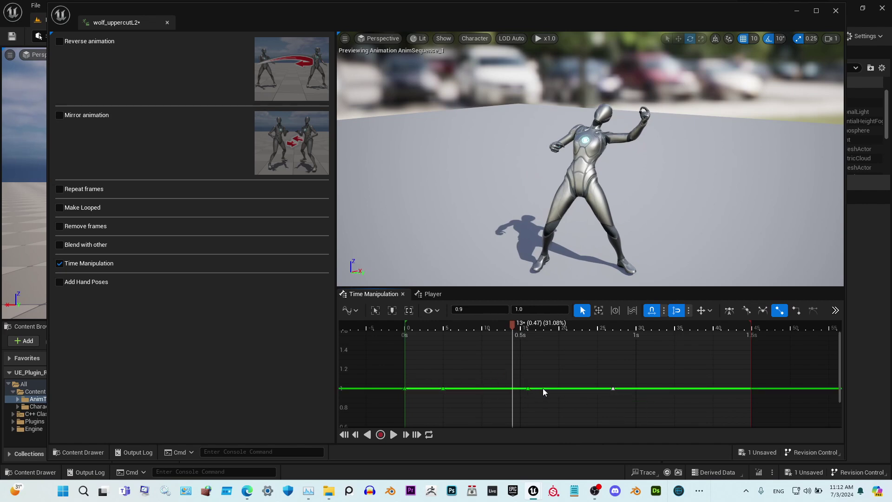
# - Move the 0.5 s key to 0.533 s and raise its value to 3.0
pyautogui.middleClick(520, 388)
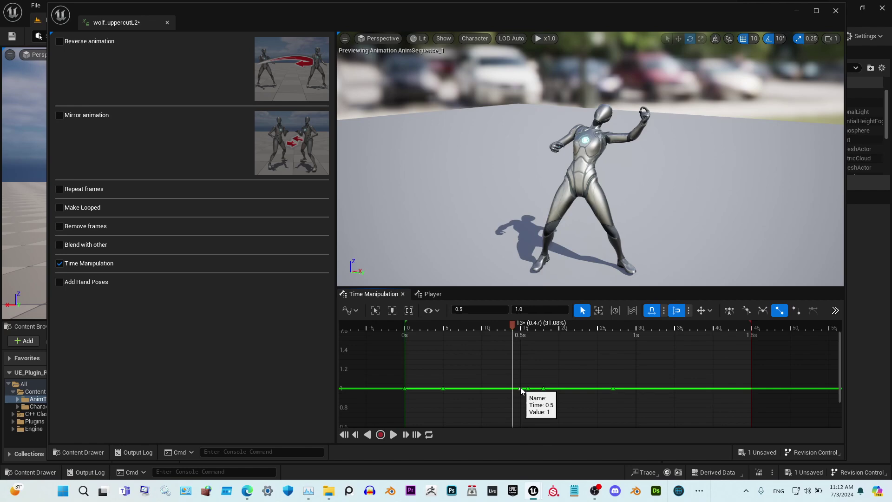
pyautogui.moveTo(512, 325); pyautogui.dragTo(528, 332)
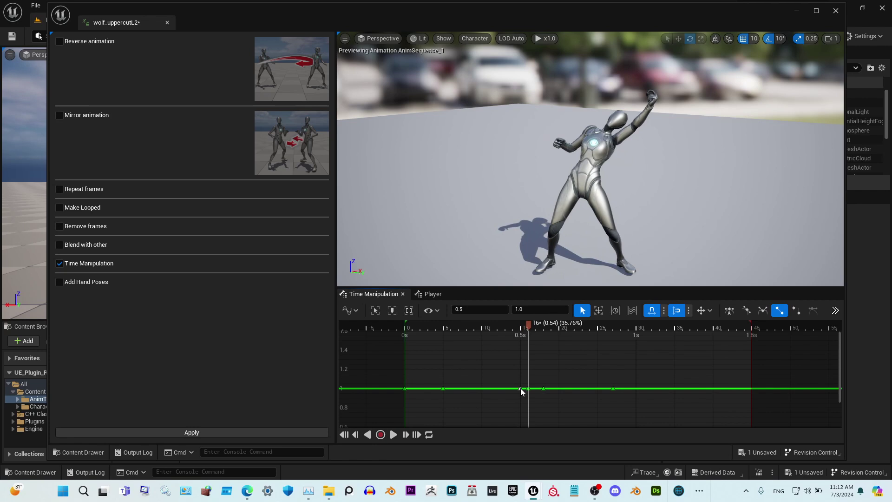
pyautogui.moveTo(521, 388); pyautogui.dragTo(530, 388)
pyautogui.click(532, 312)
pyautogui.write('3')
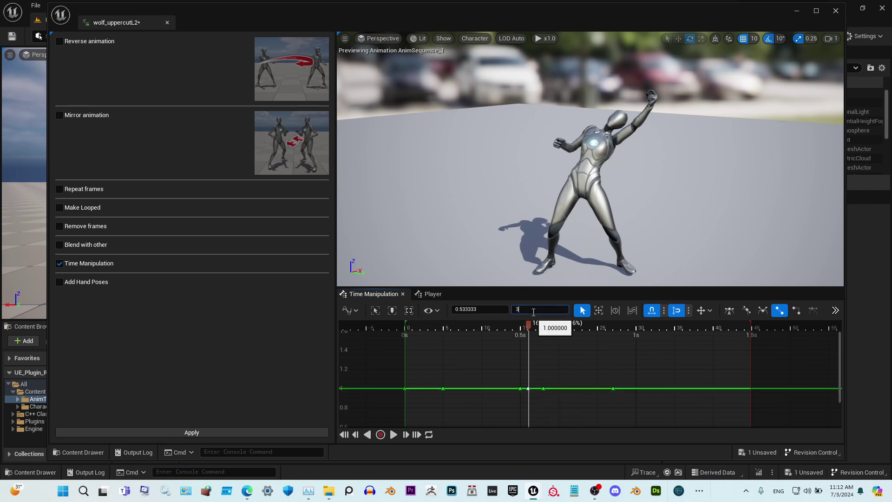
pyautogui.press('Return')
# - Preview the speed spike, then add a new key before it
pyautogui.click(394, 434)
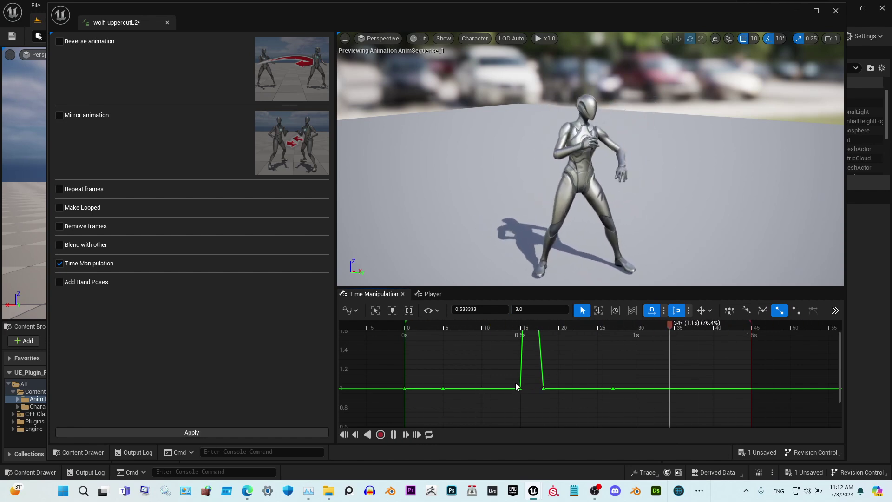
pyautogui.click(393, 434)
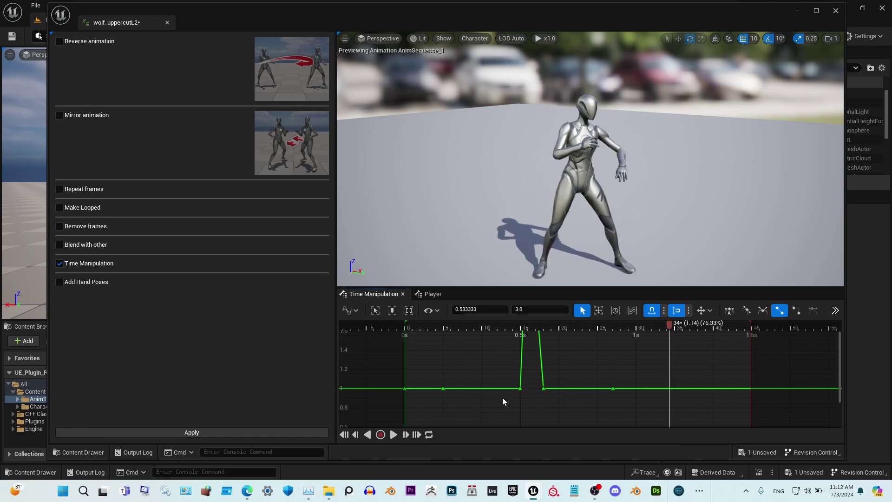
pyautogui.click(501, 388)
pyautogui.middleClick(487, 388)
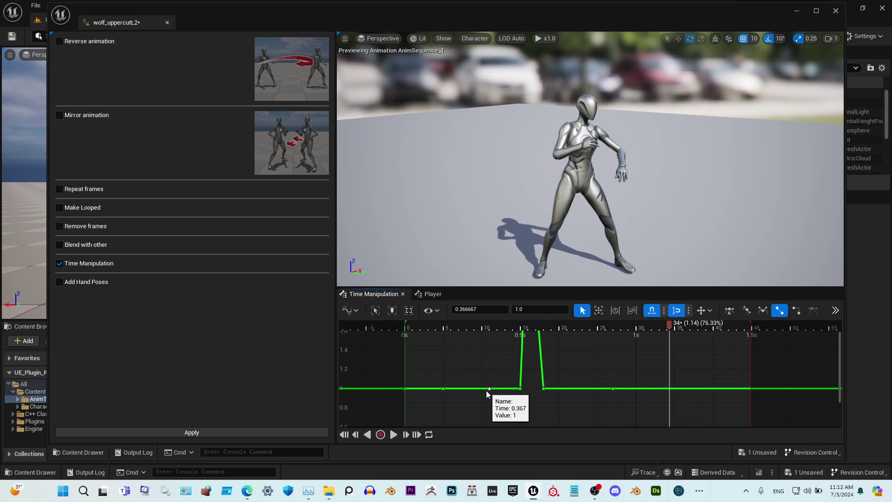
# - Pull the dip keys down to zero speed, scrubbing to check the wind-up
pyautogui.moveTo(490, 388); pyautogui.dragTo(499, 427)
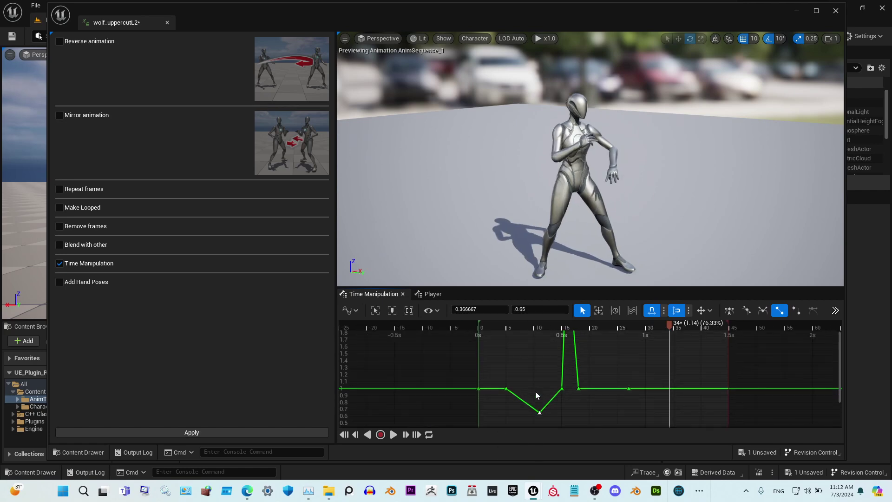
pyautogui.moveTo(535, 396); pyautogui.dragTo(520, 354, button='right')
pyautogui.moveTo(518, 360); pyautogui.dragTo(518, 411)
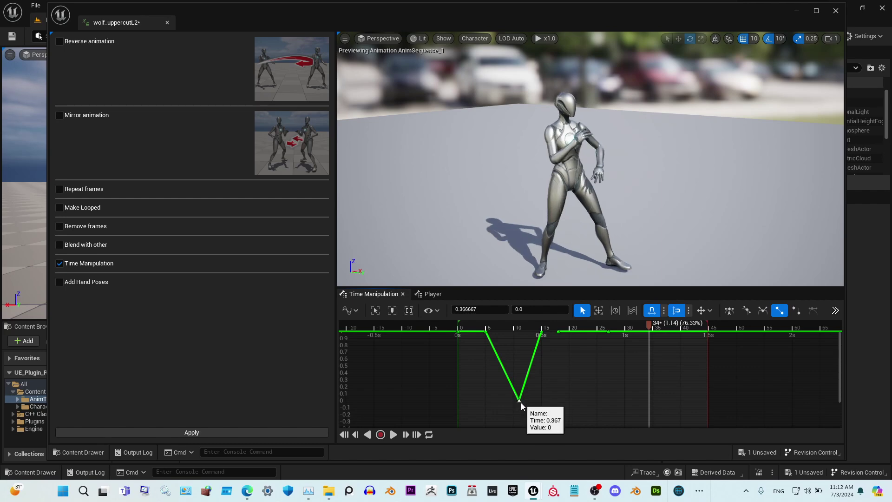
pyautogui.click(468, 325)
pyautogui.moveTo(467, 325); pyautogui.dragTo(498, 327)
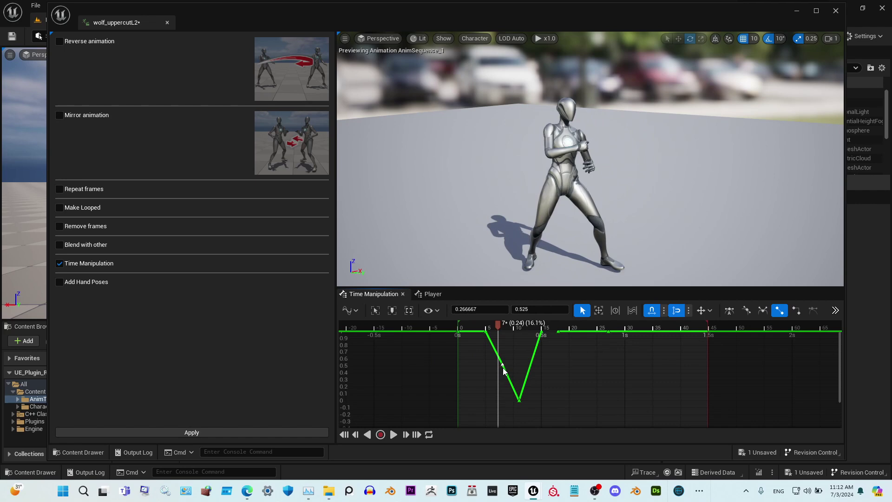
pyautogui.moveTo(502, 367); pyautogui.dragTo(502, 404)
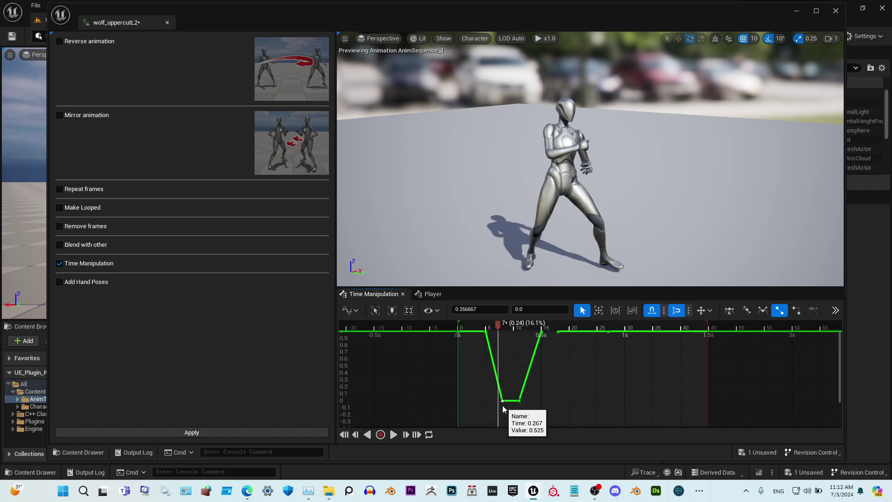
pyautogui.click(490, 330)
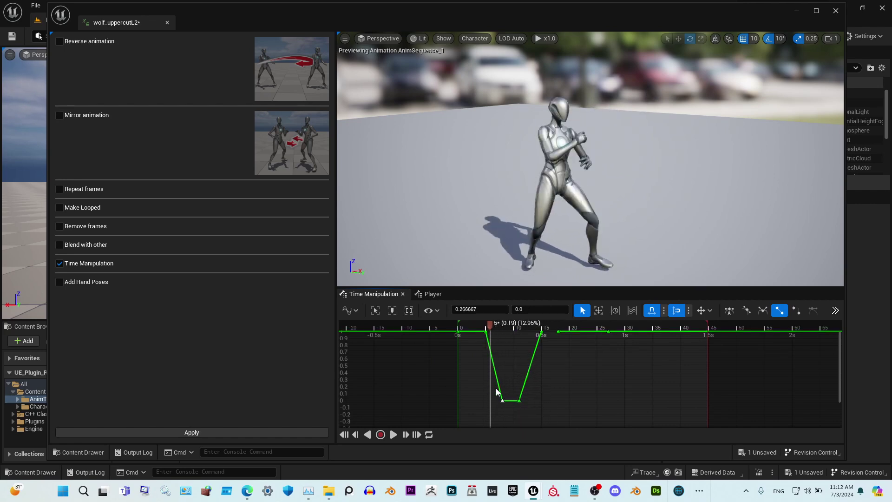
pyautogui.moveTo(492, 324); pyautogui.dragTo(465, 328)
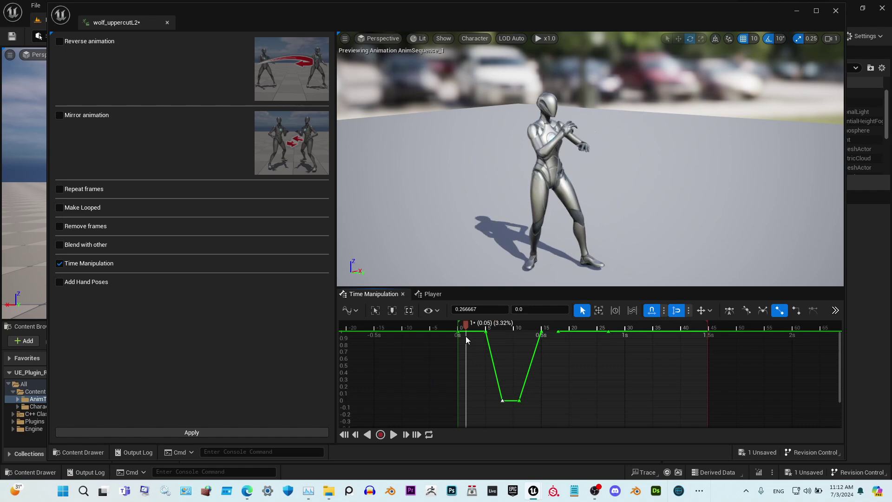
# - Preview playback, ease the dip's right key, and raise a new key on the descending slope
pyautogui.click(395, 435)
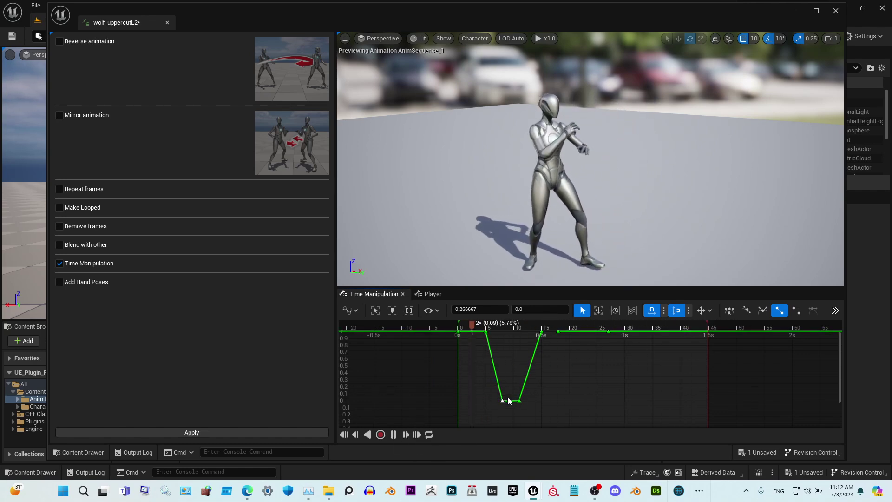
pyautogui.moveTo(519, 400)
pyautogui.mouseDown()
pyautogui.moveTo(509, 382)
pyautogui.moveTo(506, 393)
pyautogui.mouseUp()
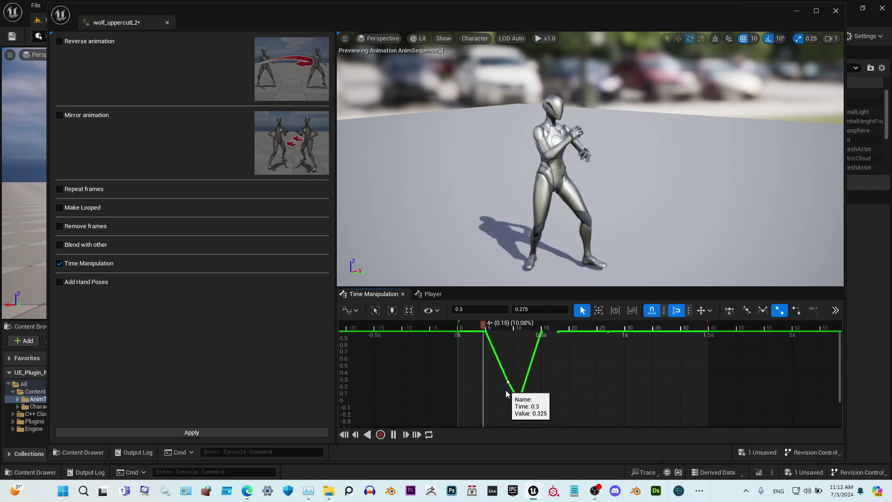
pyautogui.middleClick(497, 357)
pyautogui.moveTo(496, 357); pyautogui.dragTo(497, 347)
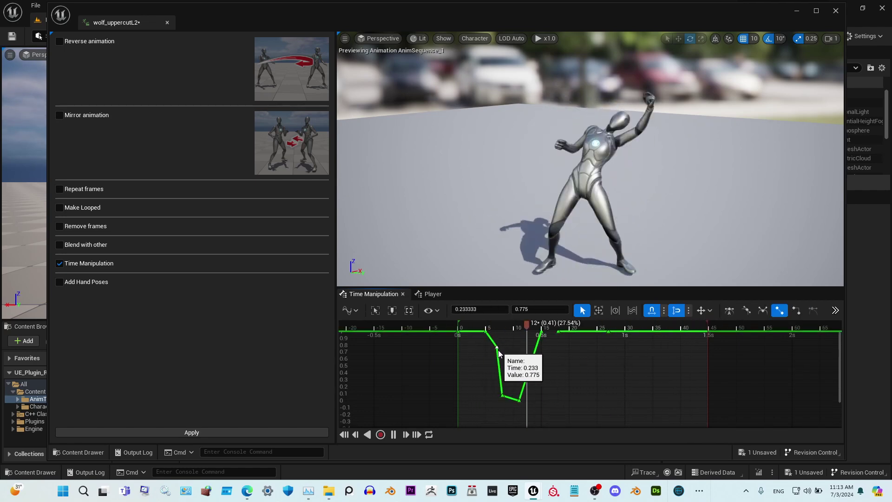
pyautogui.moveTo(556, 376)
pyautogui.mouseDown()
pyautogui.moveTo(577, 386)
pyautogui.moveTo(546, 382)
pyautogui.mouseUp()
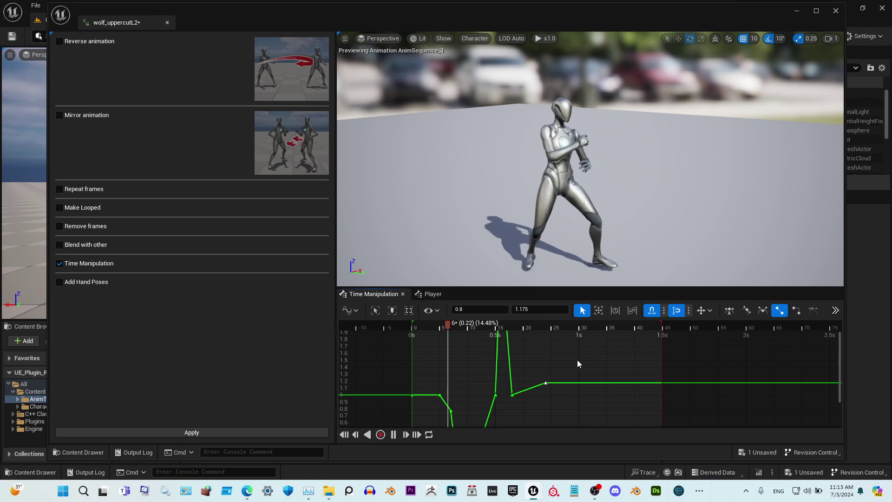
pyautogui.scroll(-1, 538, 340)
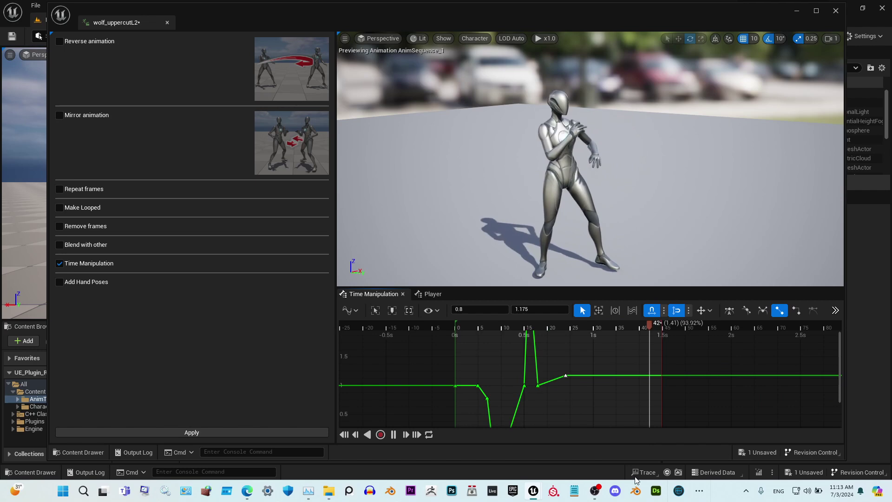
# - Adjust the selected key's time and preview the time-warped playback
pyautogui.click(394, 434)
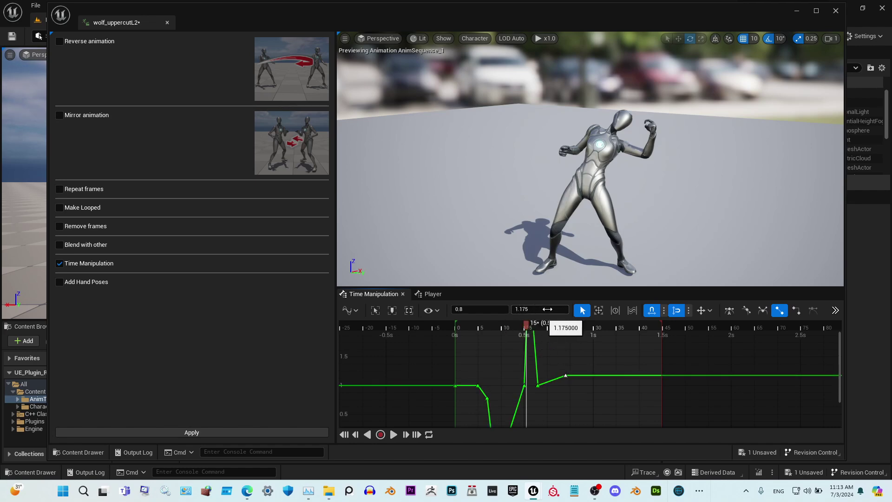
pyautogui.click(531, 310)
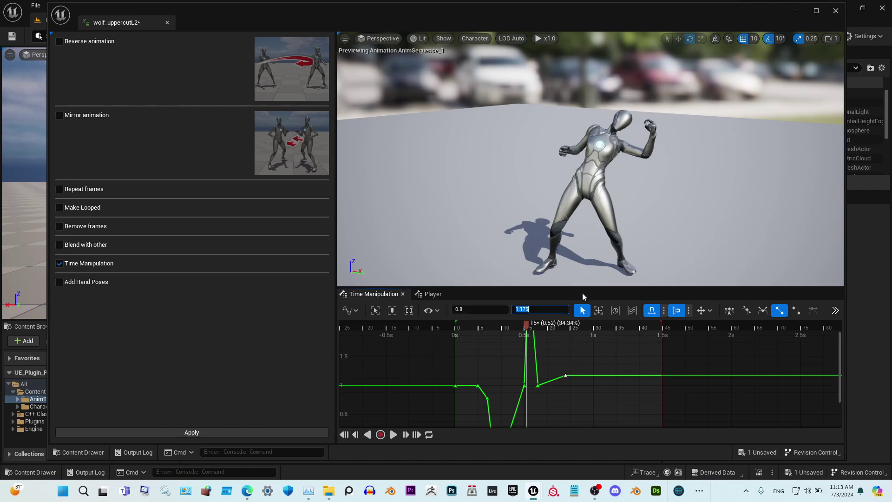
pyautogui.click(612, 366)
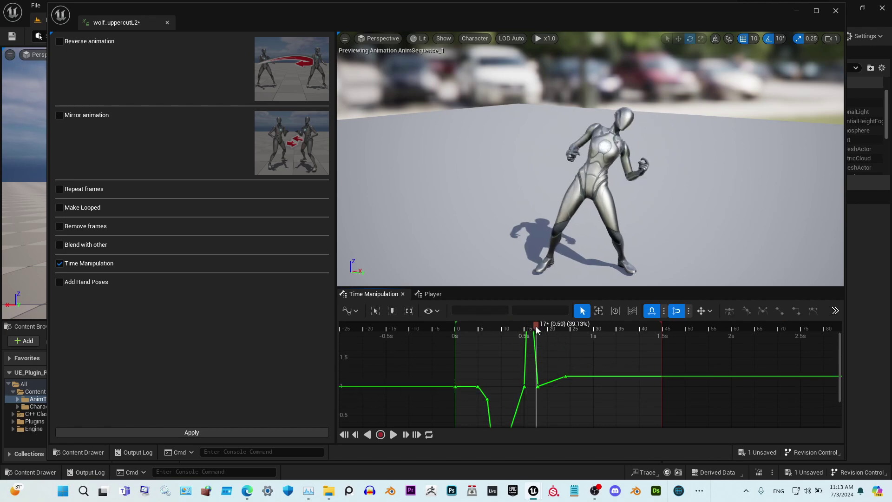
pyautogui.moveTo(537, 330); pyautogui.dragTo(504, 328)
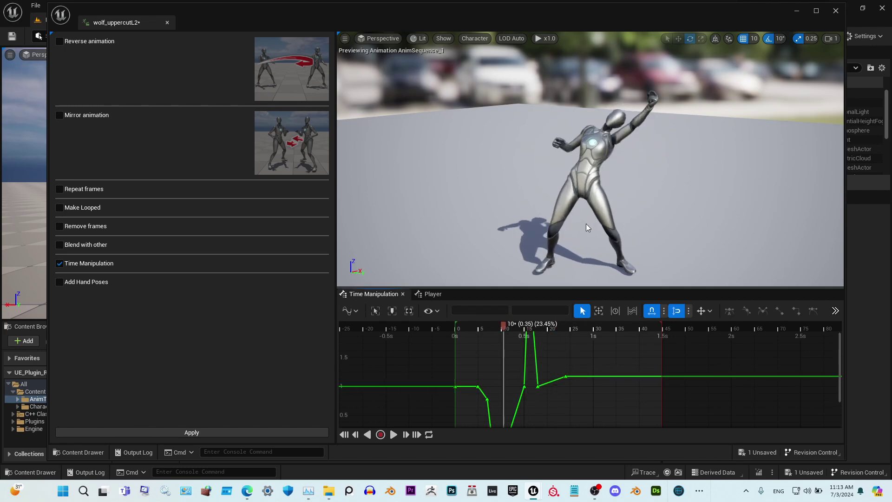
pyautogui.click(392, 436)
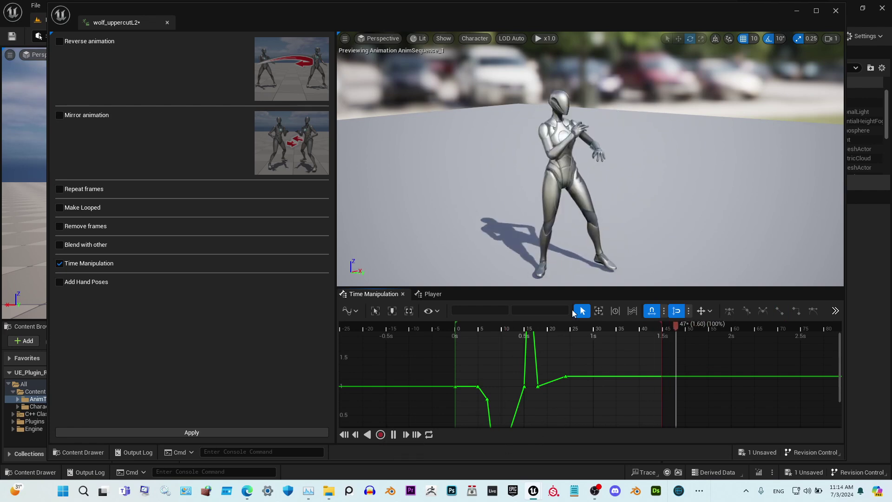
pyautogui.click(537, 386)
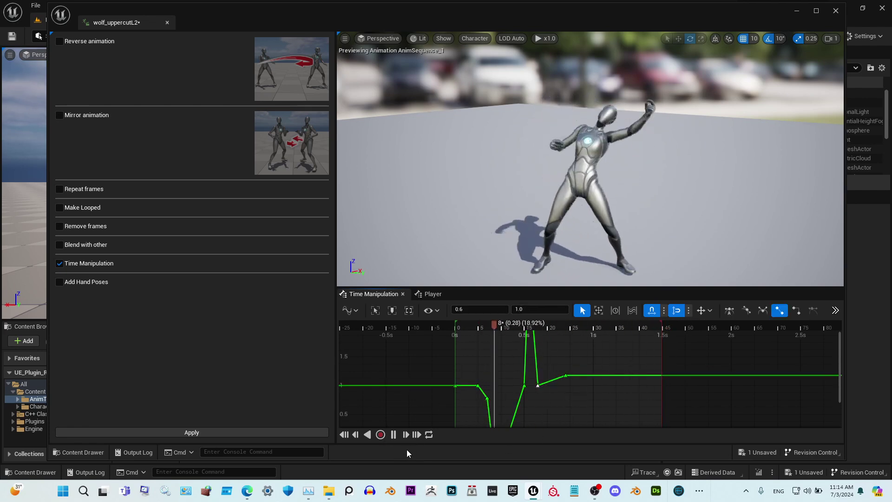
pyautogui.click(393, 435)
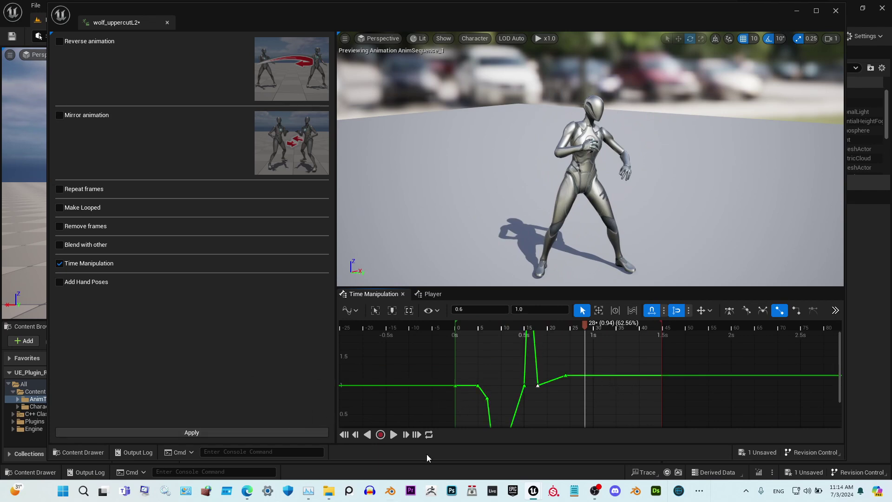
# - Apply the time manipulation and inspect the baked curve's dip in the graph
pyautogui.click(210, 433)
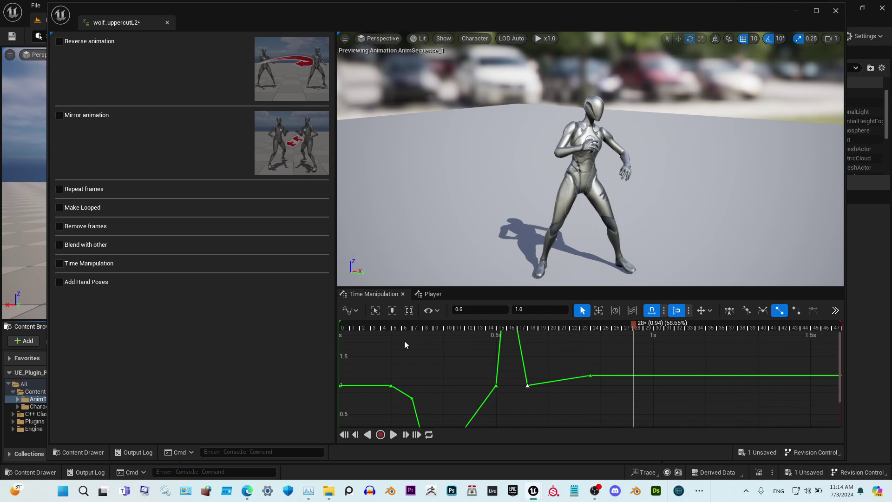
pyautogui.moveTo(412, 327)
pyautogui.mouseDown()
pyautogui.moveTo(462, 330)
pyautogui.moveTo(441, 328)
pyautogui.mouseUp()
pyautogui.press('f')
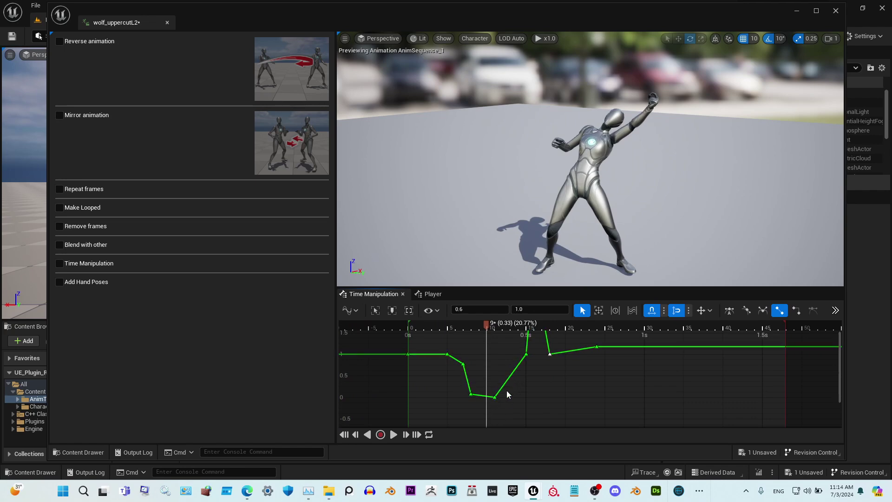
pyautogui.scroll(2, 546, 373)
pyautogui.moveTo(547, 374); pyautogui.dragTo(556, 428, button='right')
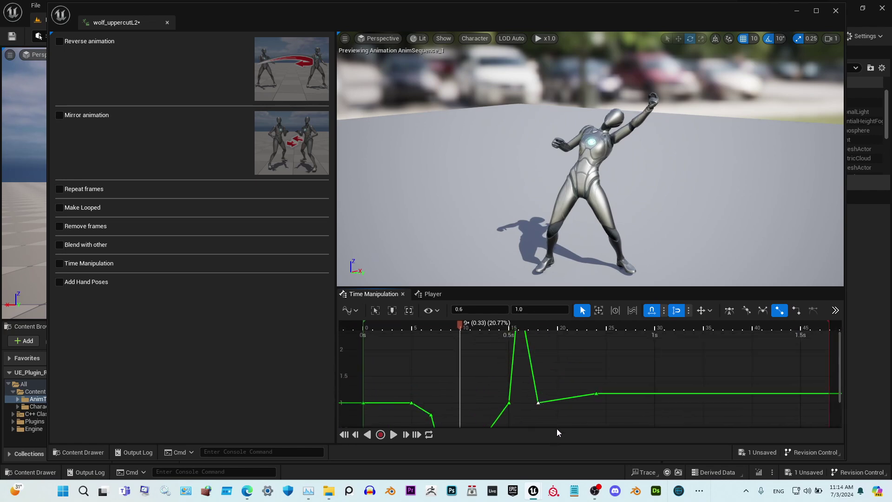
pyautogui.scroll(-1, 513, 401)
pyautogui.moveTo(513, 400); pyautogui.dragTo(547, 334, button='right')
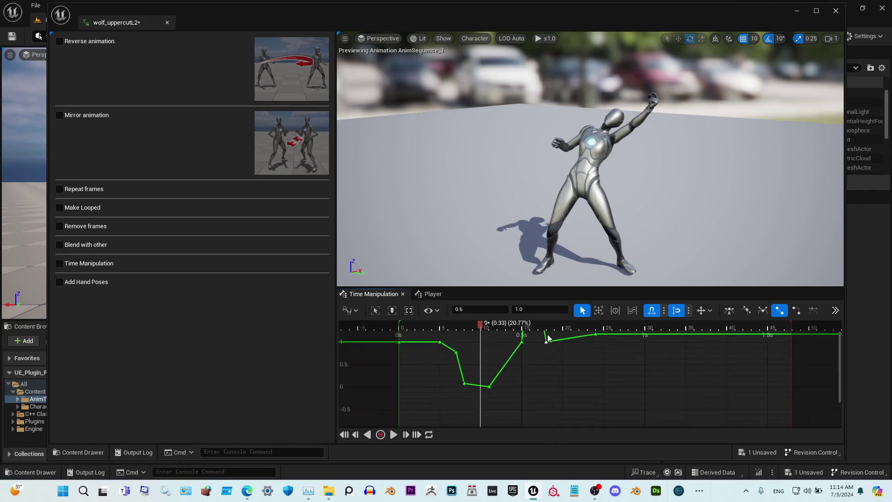
pyautogui.click(488, 385)
pyautogui.moveTo(527, 363); pyautogui.dragTo(353, 393, button='right')
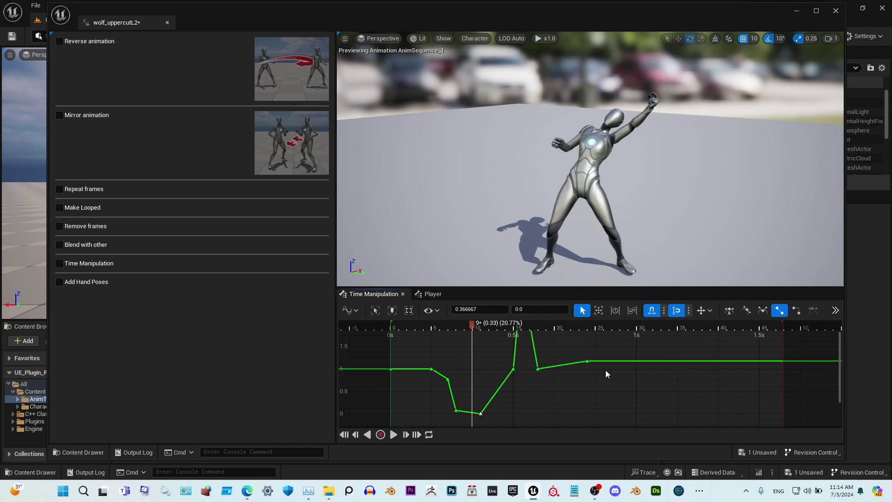
# - Reopen wolf_uppercutL2 in the Anim Mod Tool, orbit its preview, and pause playback
pyautogui.click(836, 11)
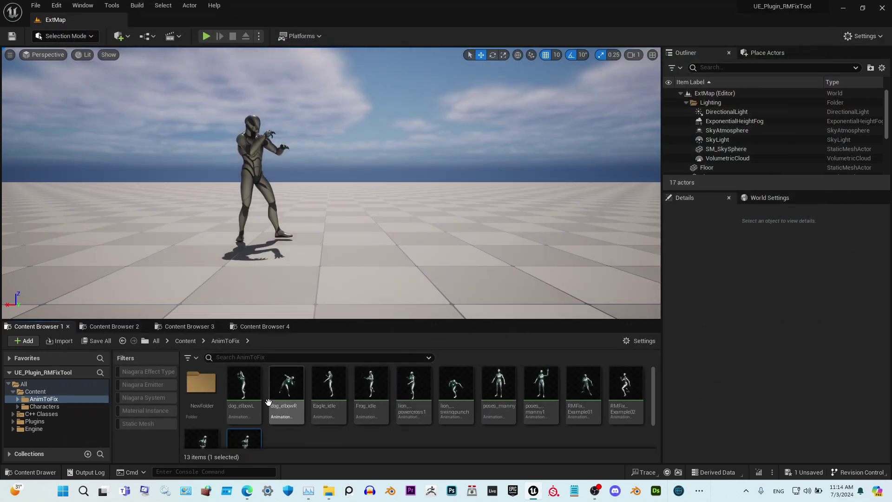
pyautogui.rightClick(243, 441)
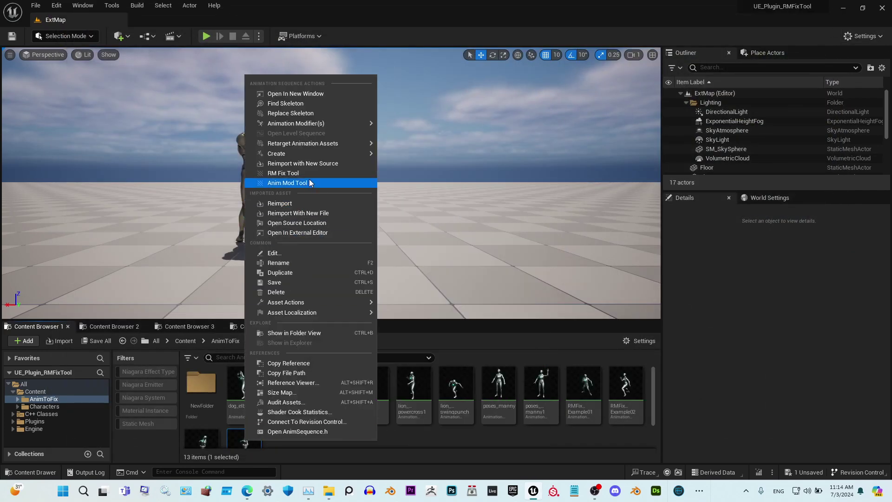
pyautogui.click(309, 182)
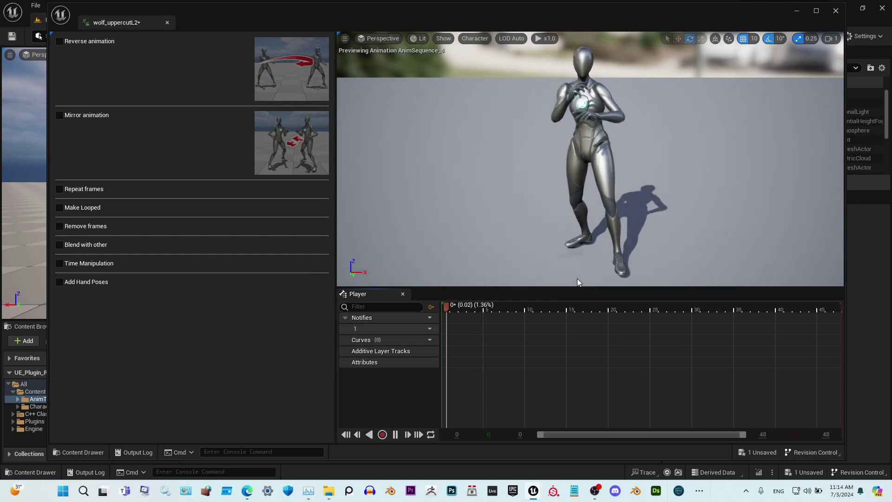
pyautogui.moveTo(624, 236); pyautogui.dragTo(669, 236)
pyautogui.moveTo(593, 209); pyautogui.dragTo(627, 209)
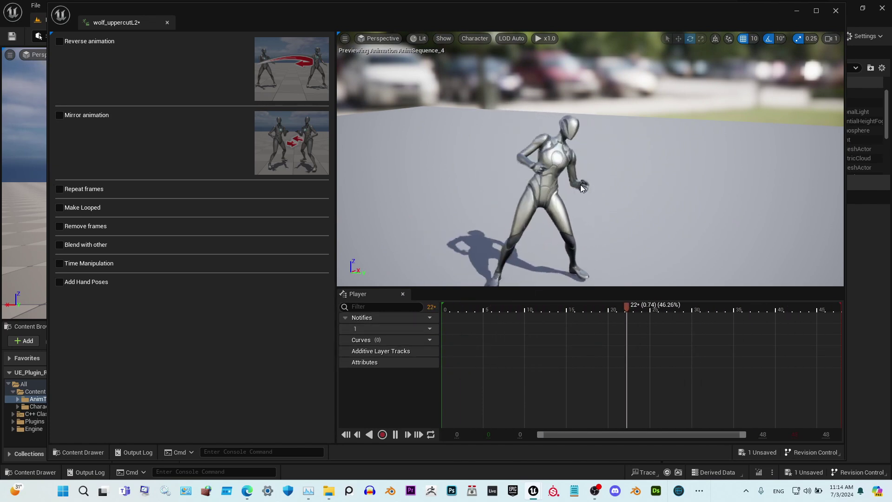
pyautogui.press('space')
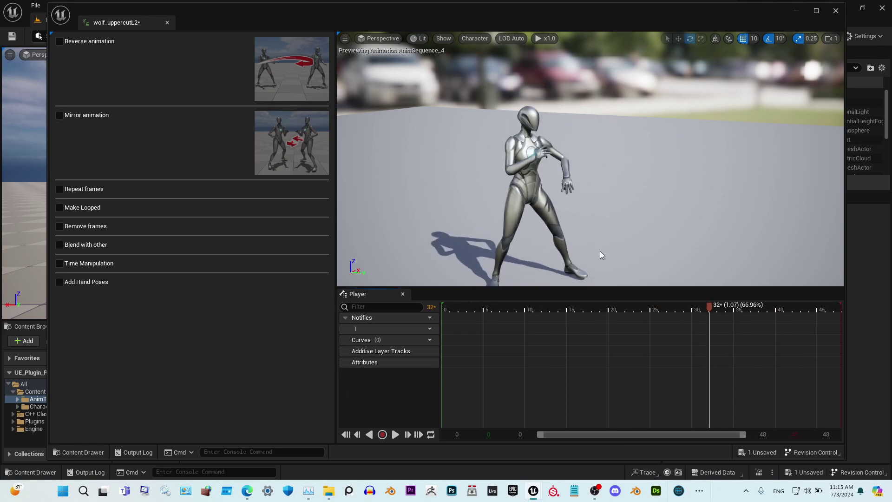
# - Enable Add Hand Poses with the fist pose on the Left Hand
pyautogui.moveTo(624, 312)
pyautogui.mouseDown()
pyautogui.moveTo(546, 313)
pyautogui.moveTo(557, 312)
pyautogui.mouseUp()
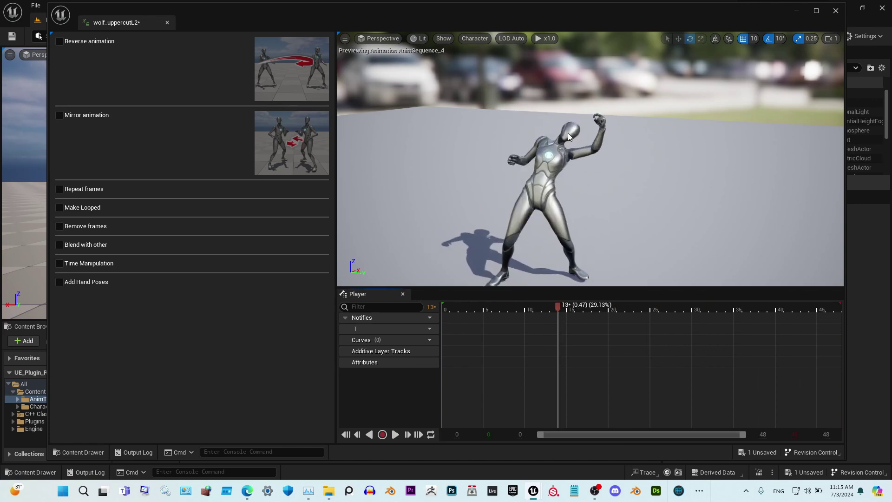
pyautogui.click(74, 281)
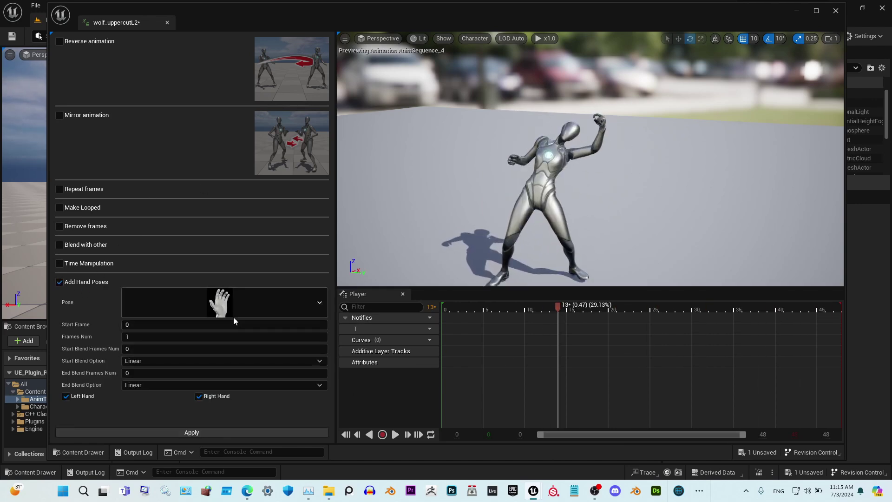
pyautogui.click(220, 303)
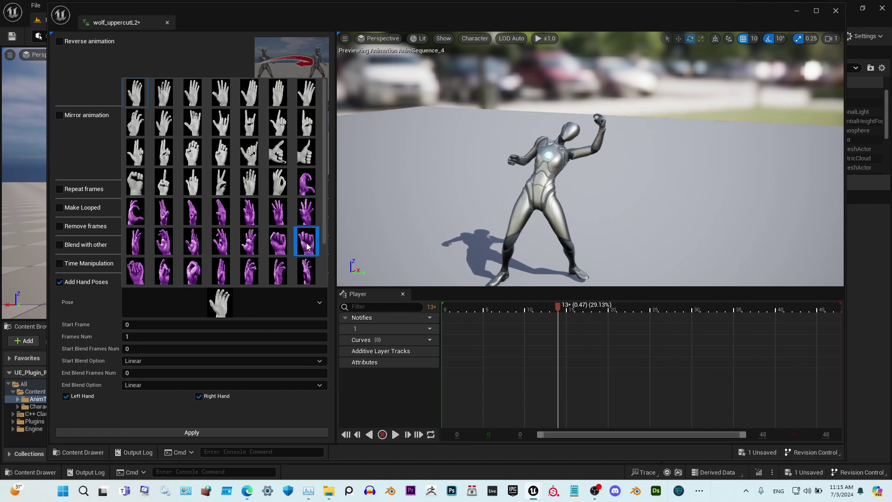
pyautogui.click(280, 251)
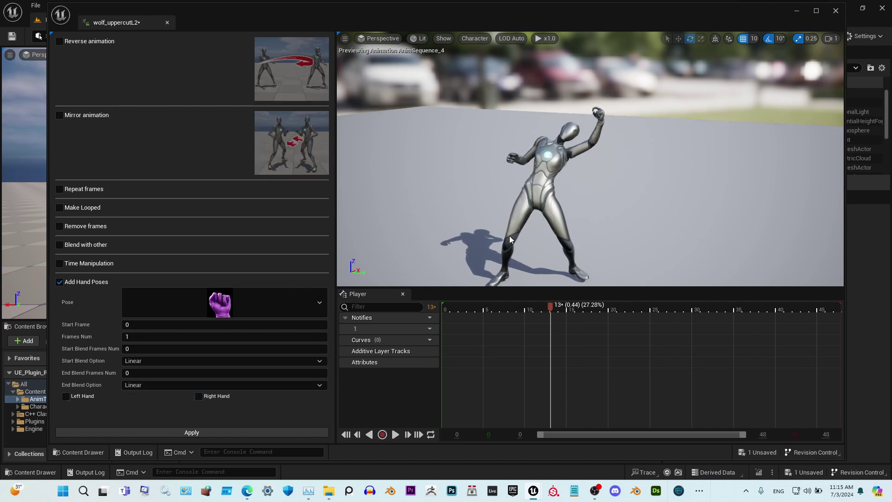
pyautogui.click(66, 395)
# - Set the hand pose Start Frame to 7
pyautogui.moveTo(552, 307); pyautogui.dragTo(508, 318)
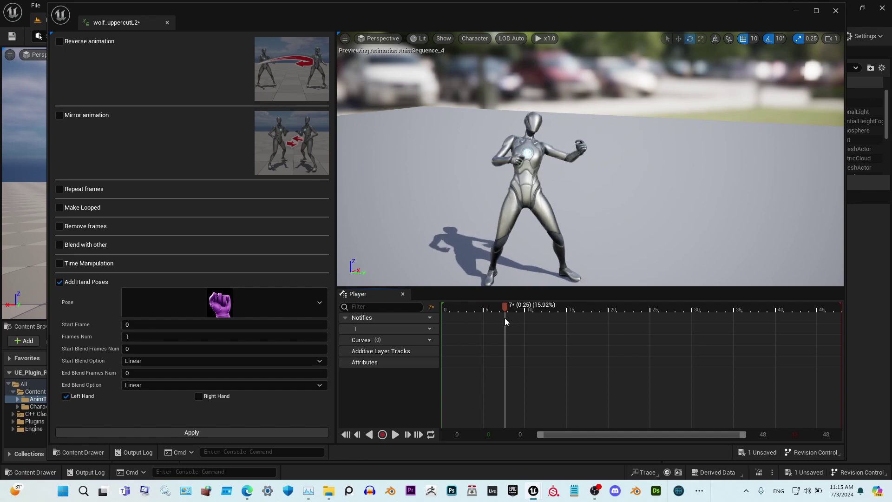
pyautogui.moveTo(508, 318); pyautogui.dragTo(505, 317)
pyautogui.moveTo(155, 328); pyautogui.dragTo(175, 328)
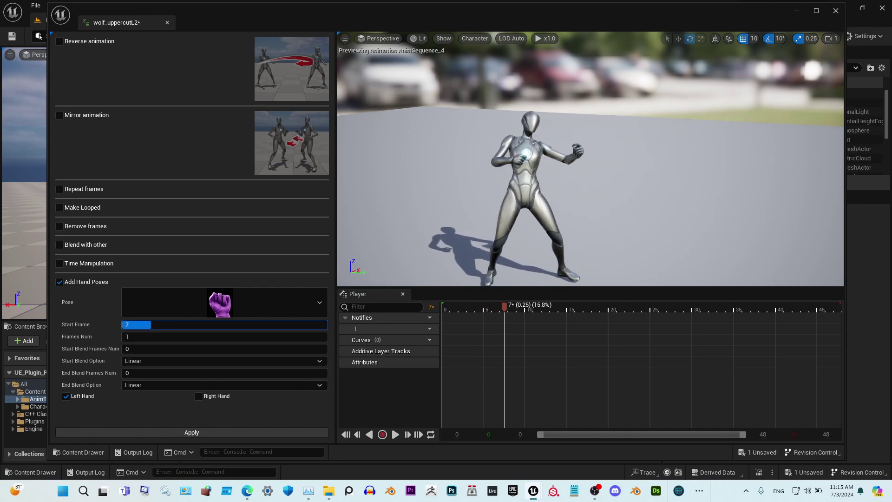
pyautogui.press('Return')
pyautogui.press('Tab')
pyautogui.write('41')
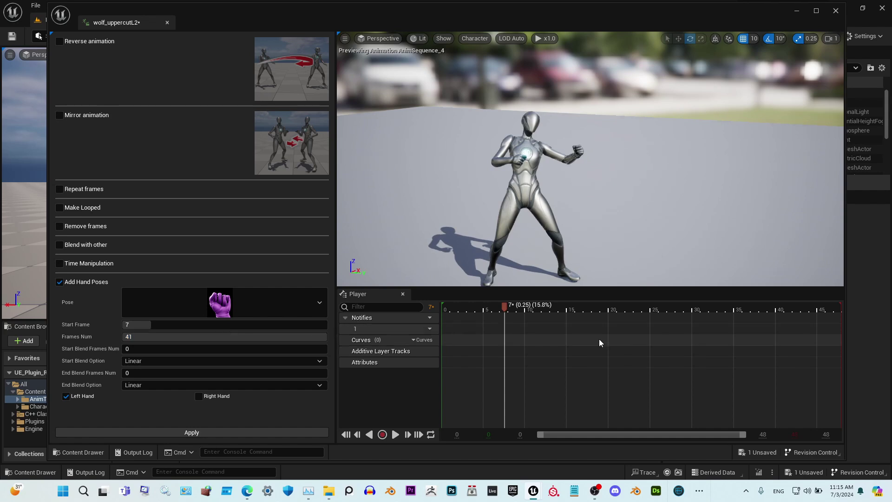
# - Hold the fist for 23 frames with 8 blend-out frames, and apply it
pyautogui.moveTo(505, 310); pyautogui.dragTo(694, 321)
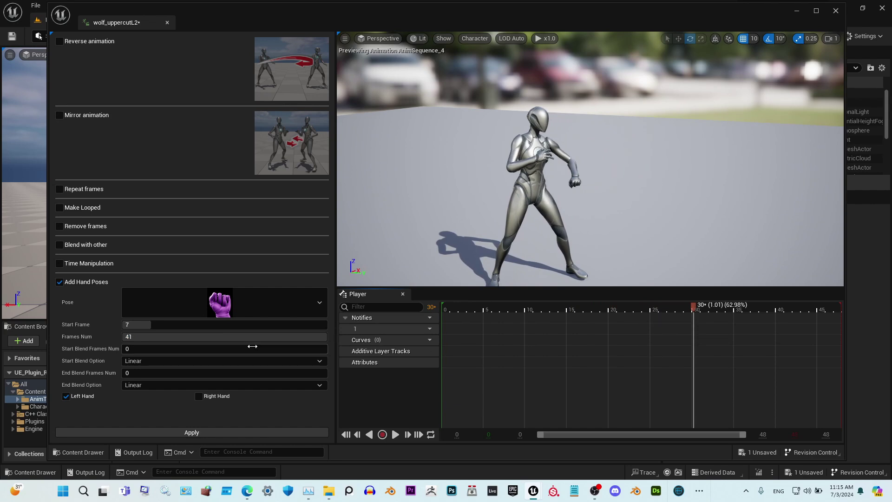
pyautogui.moveTo(265, 336); pyautogui.dragTo(236, 336)
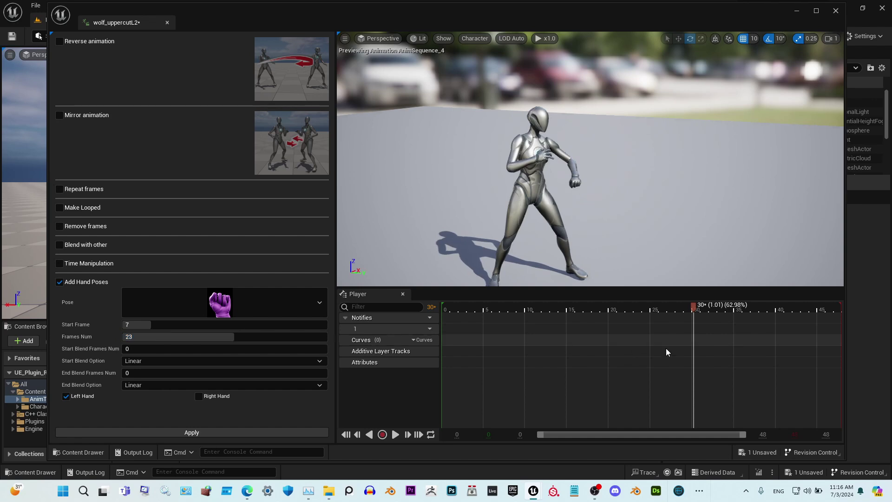
pyautogui.moveTo(695, 306)
pyautogui.mouseDown()
pyautogui.moveTo(709, 308)
pyautogui.moveTo(700, 312)
pyautogui.mouseUp()
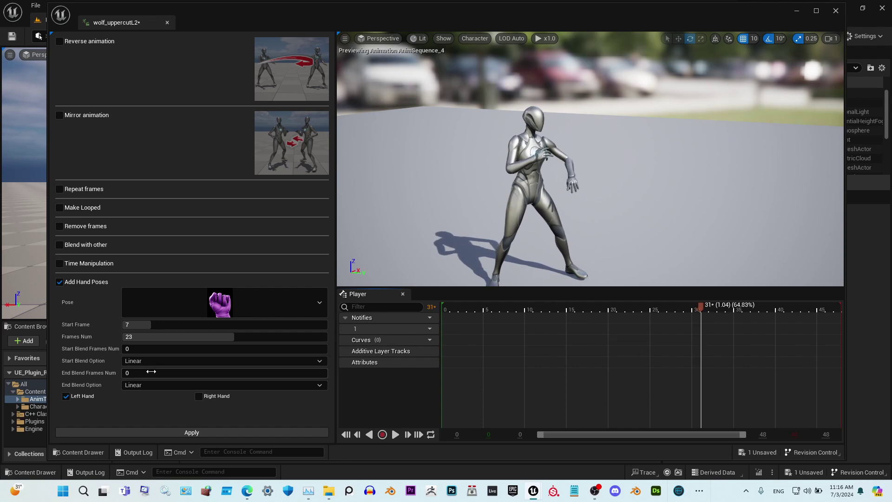
pyautogui.moveTo(151, 373); pyautogui.dragTo(193, 372)
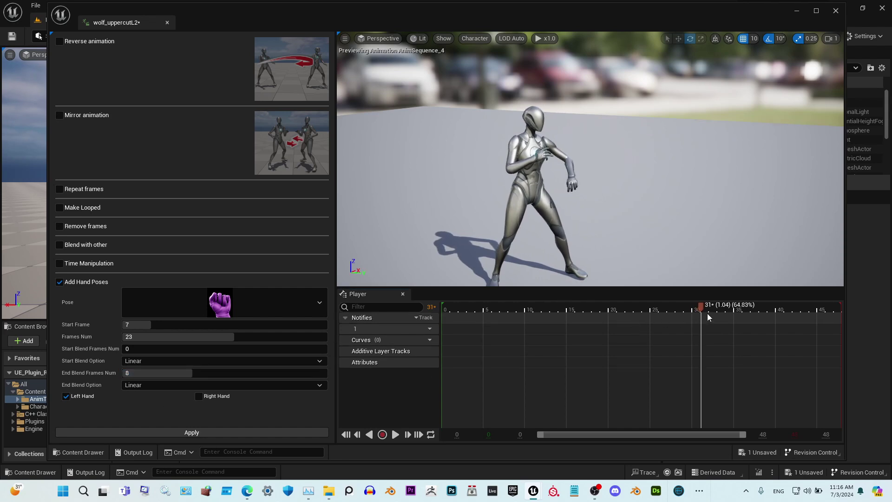
pyautogui.moveTo(702, 310)
pyautogui.mouseDown()
pyautogui.moveTo(639, 340)
pyautogui.moveTo(603, 342)
pyautogui.mouseUp()
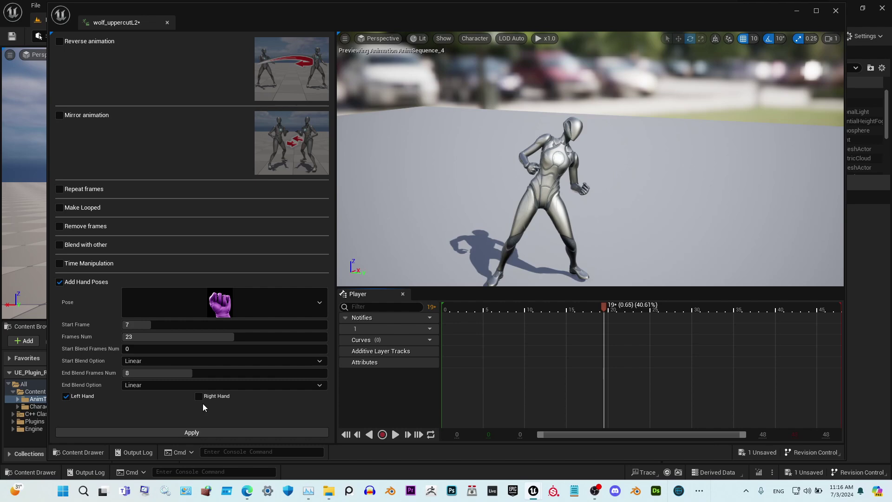
pyautogui.click(200, 433)
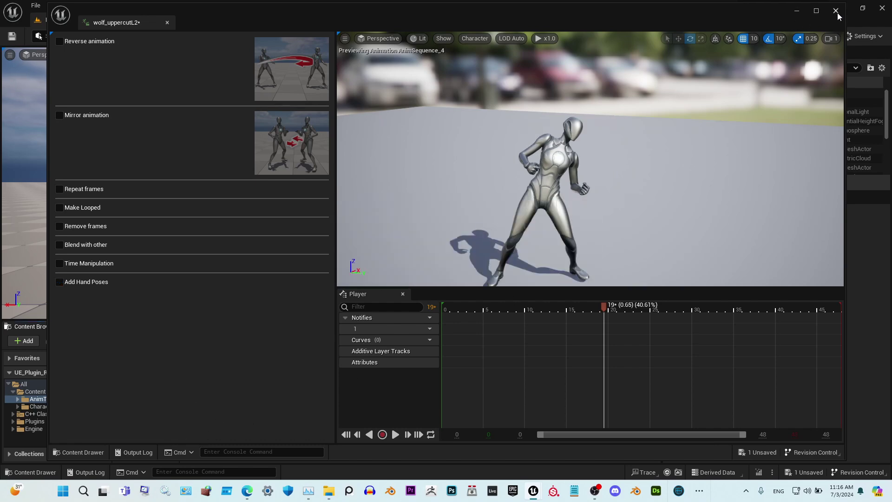
# - Place wolf_uppercutL2 in the level, rotate it about 120° on Z toward the camera, and play
pyautogui.click(837, 13)
pyautogui.moveTo(244, 439); pyautogui.dragTo(374, 229)
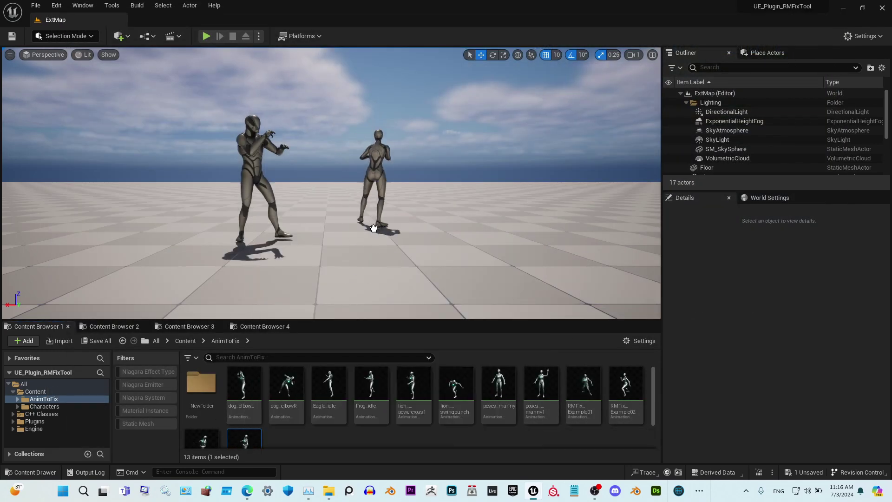
pyautogui.press('e')
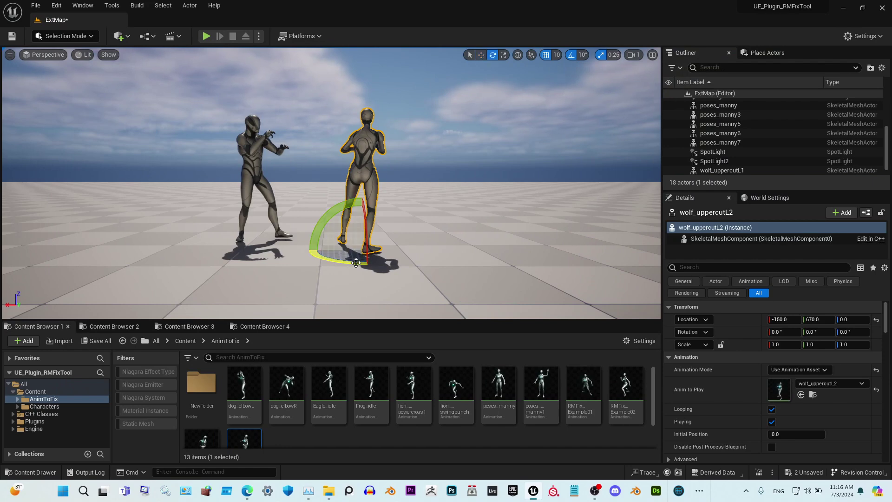
pyautogui.moveTo(355, 264); pyautogui.dragTo(242, 69)
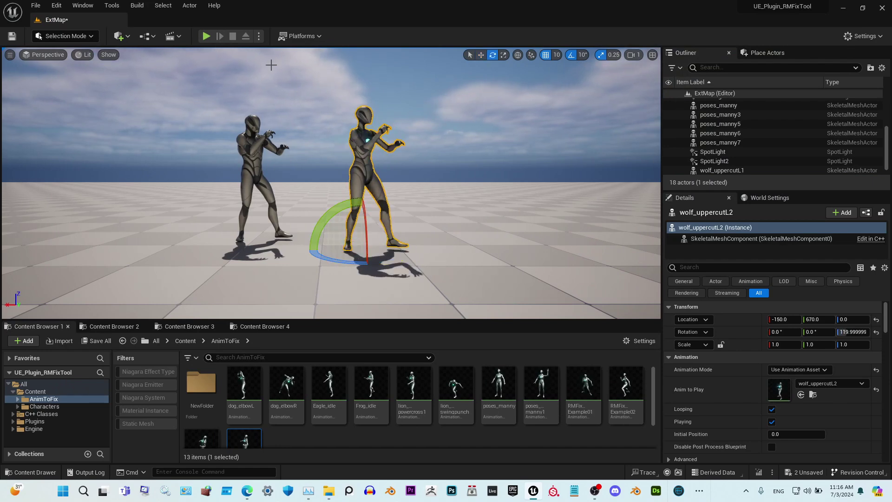
pyautogui.click(271, 64)
pyautogui.click(205, 36)
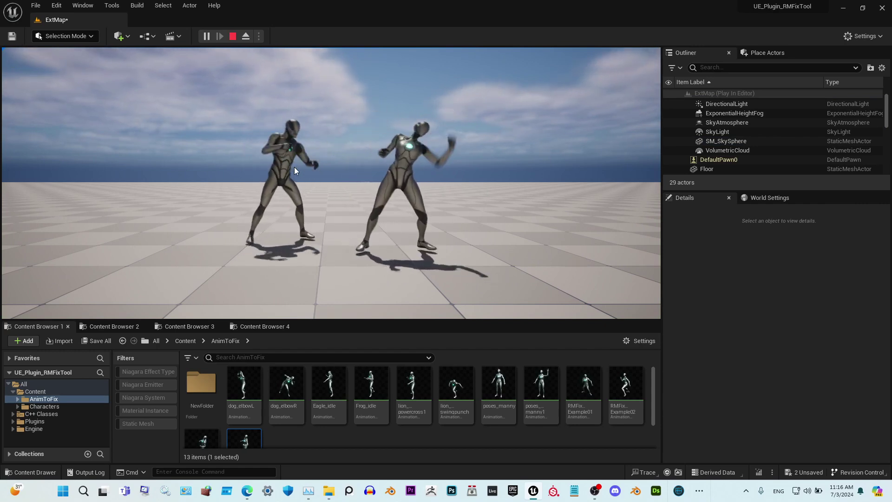
# - Stop the Play-in-Editor session
pyautogui.click(232, 36)
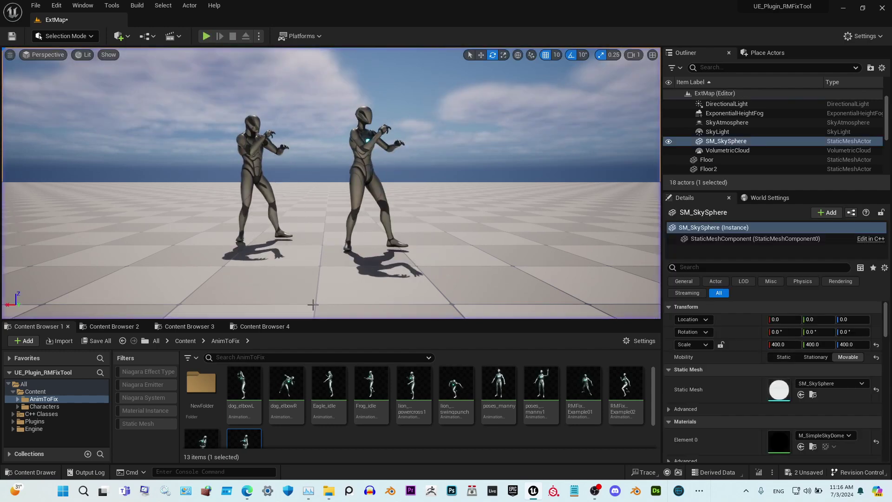